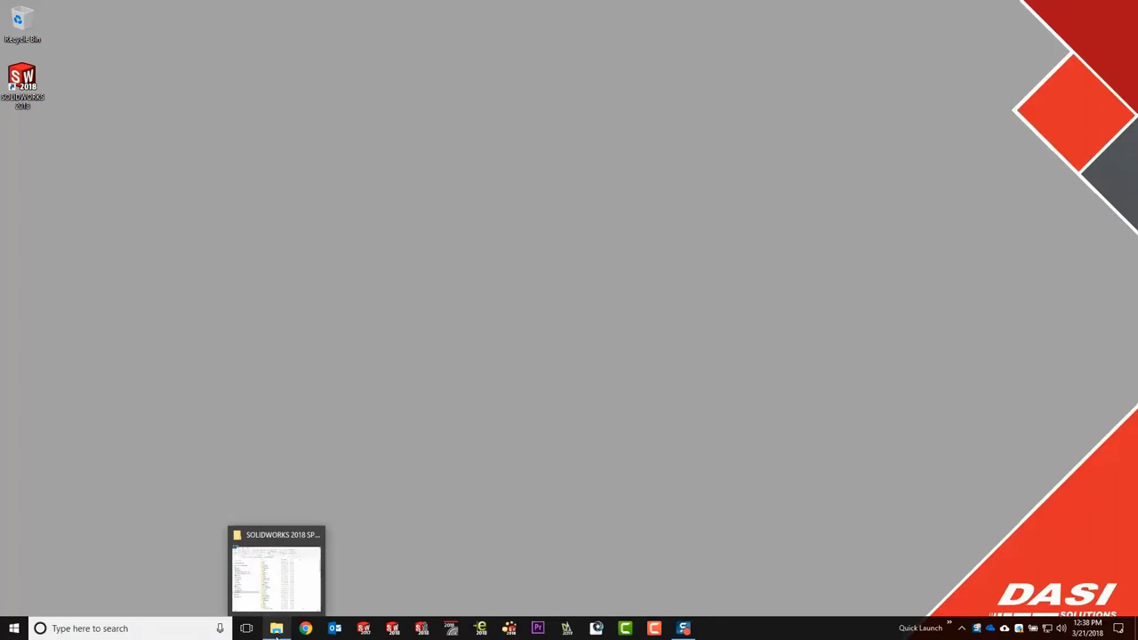
- Launch sldIM.exe from the sldim folder of the SOLIDWORKS 2018 SP02 files
click(277, 629)
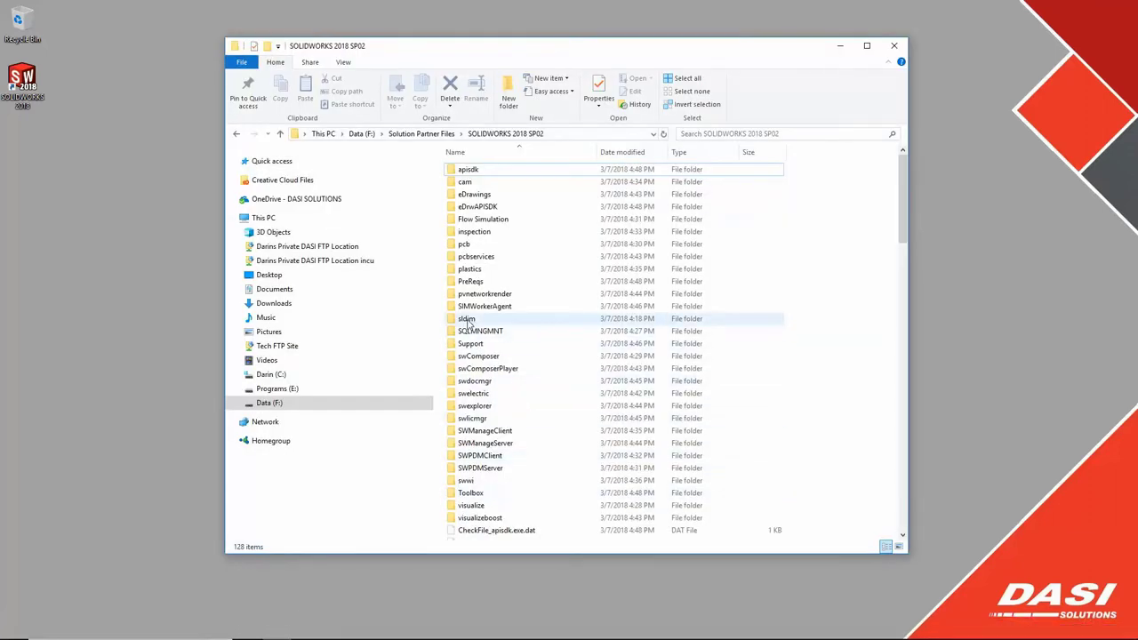
double_click(469, 320)
click(478, 232)
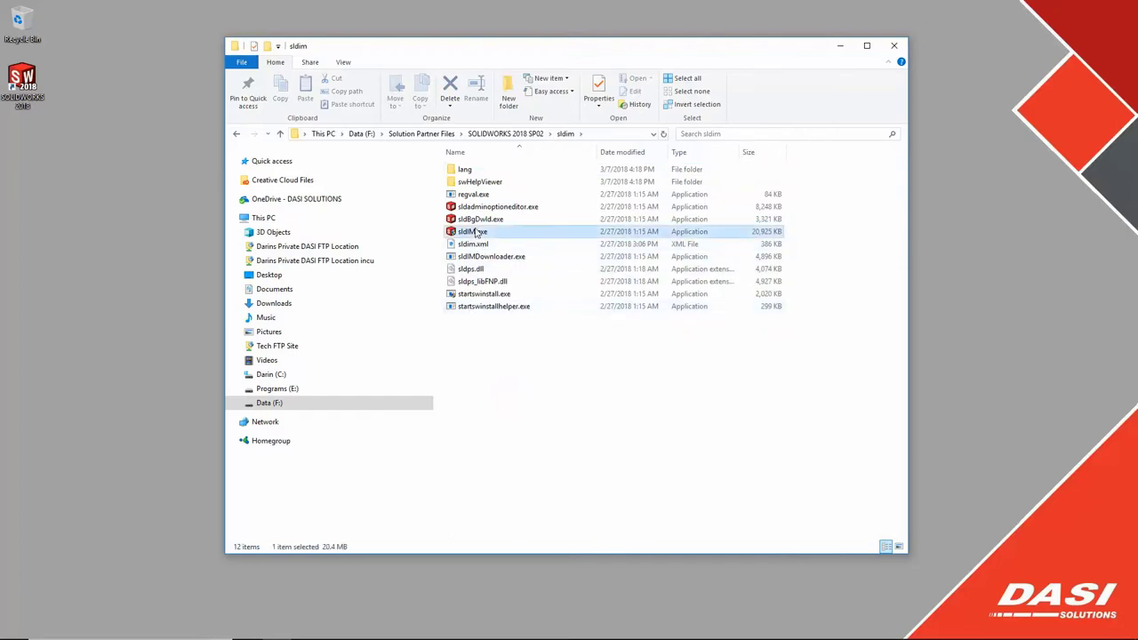
double_click(478, 232)
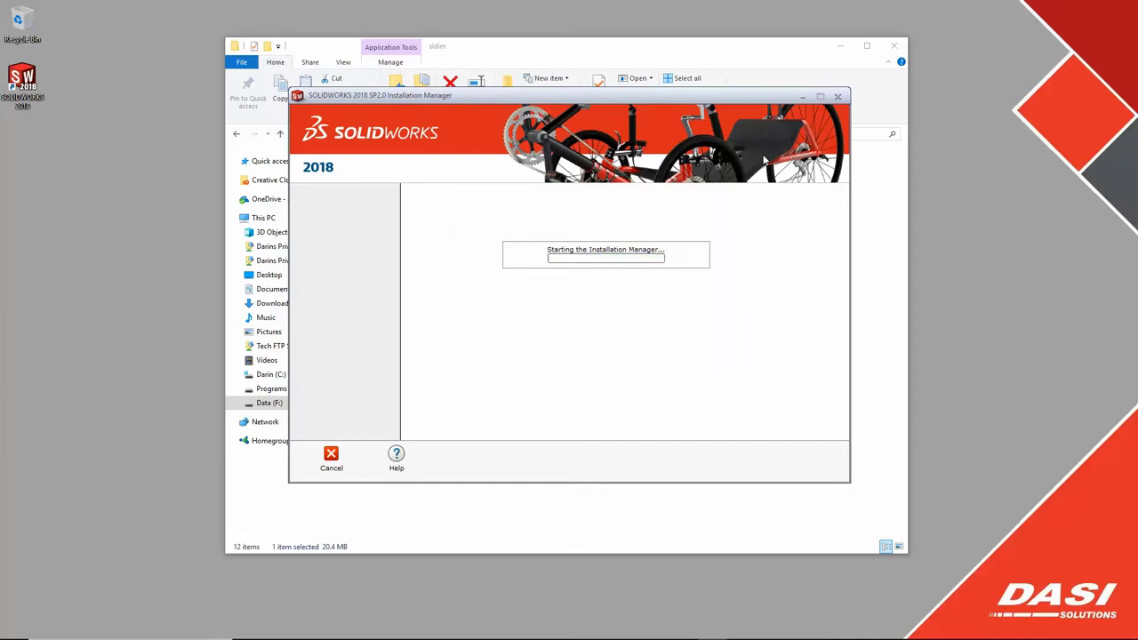
- Choose to create an administrative image, accepting the default serial number settings
click(844, 45)
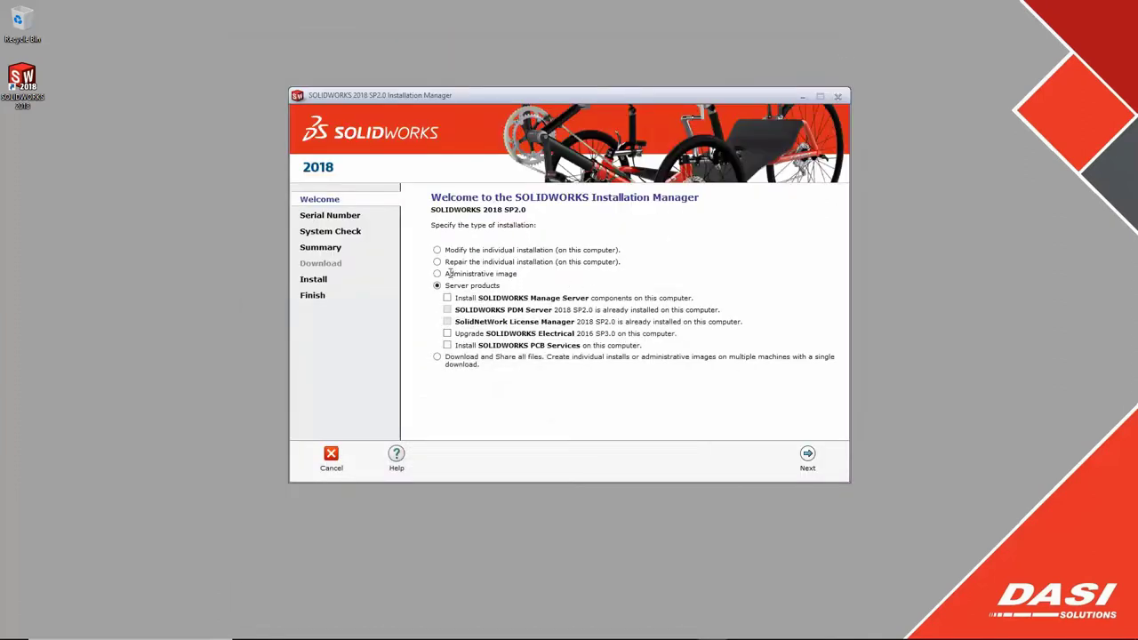
click(437, 274)
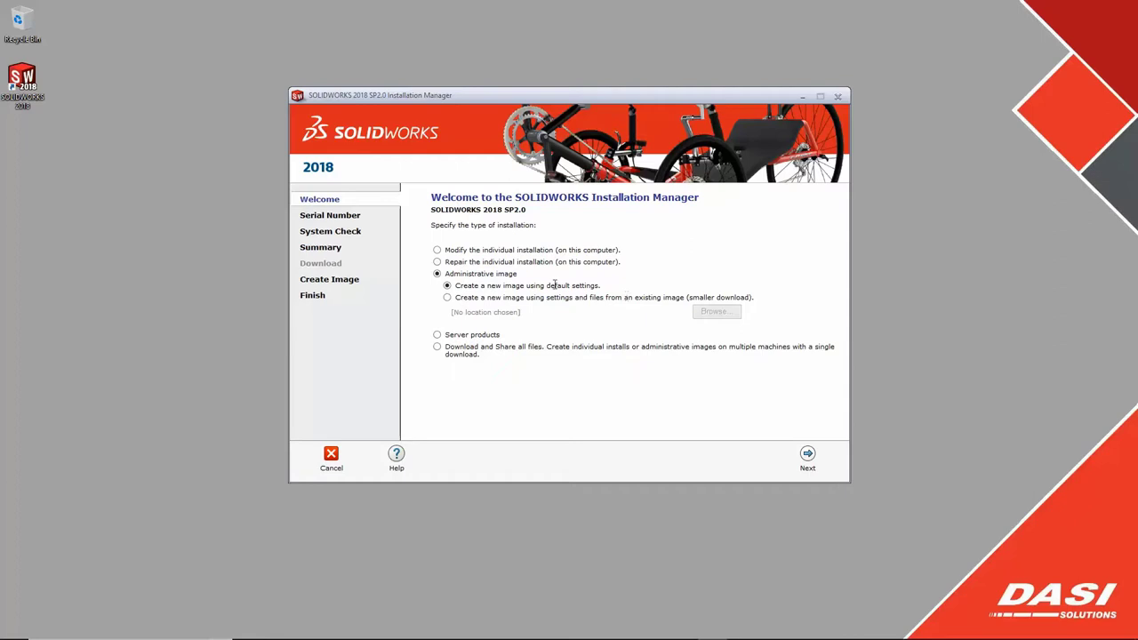
click(807, 455)
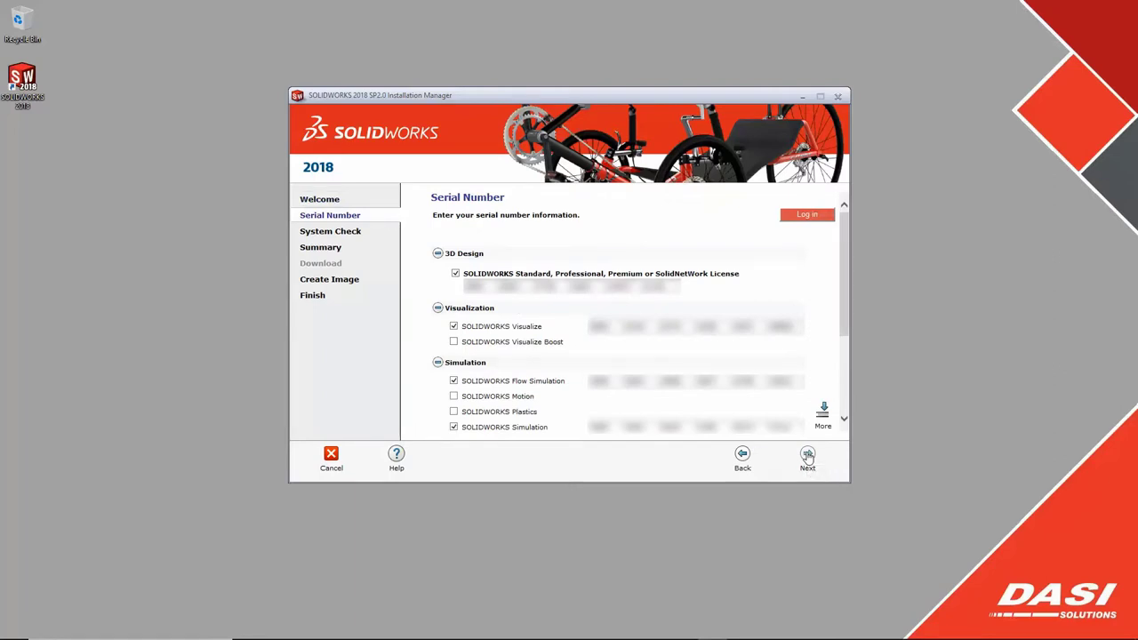
click(808, 457)
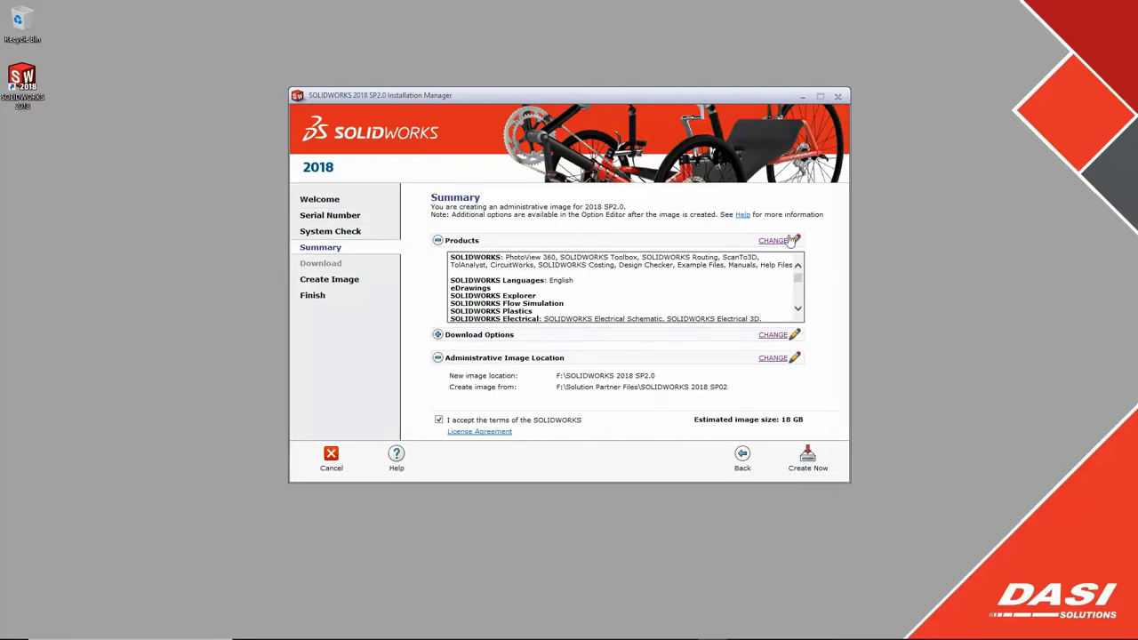
- Review the products included in the image, then return to the Summary
click(776, 241)
scroll(782, 320, down, 3)
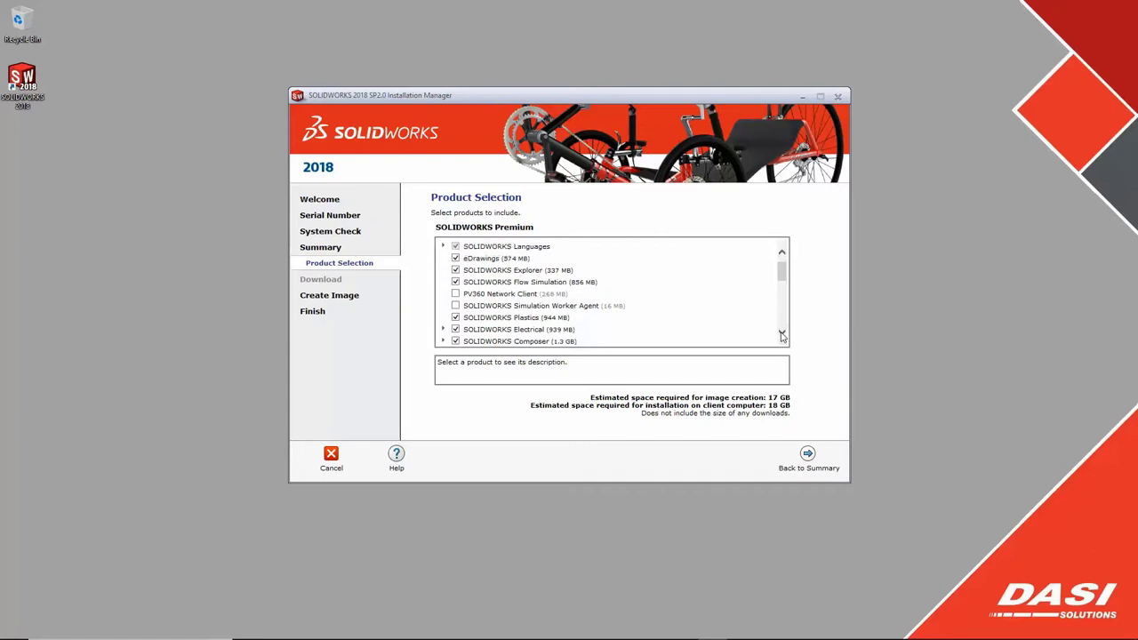
scroll(782, 335, down, 10)
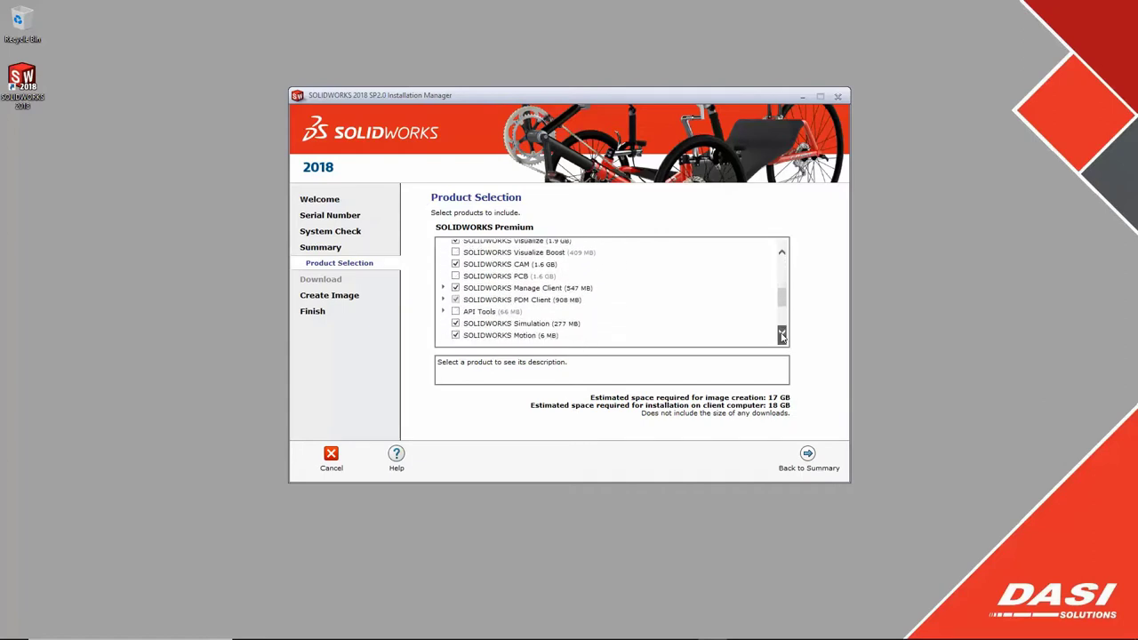
click(808, 454)
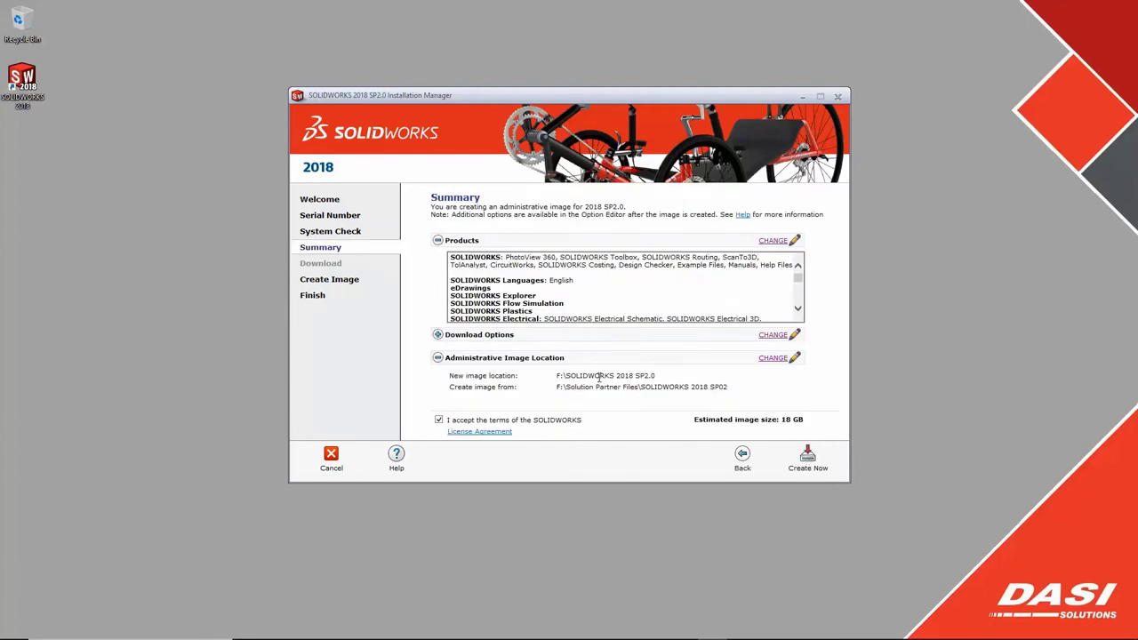
- Set the image location to a new folder, F:\SolidWorks Admin Image Location
click(770, 359)
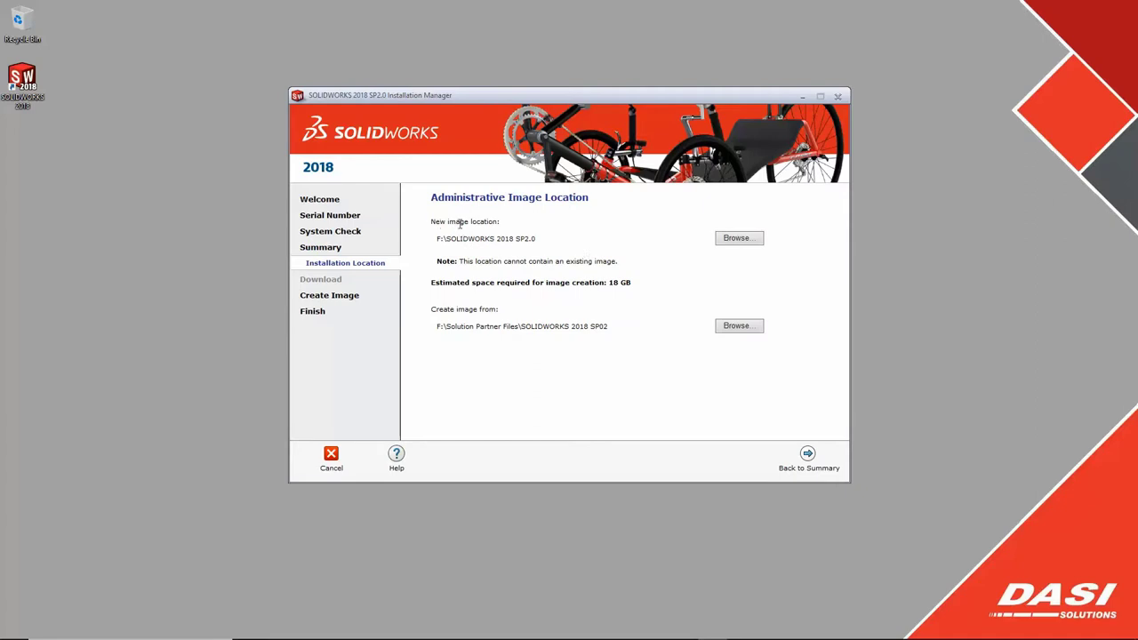
click(739, 240)
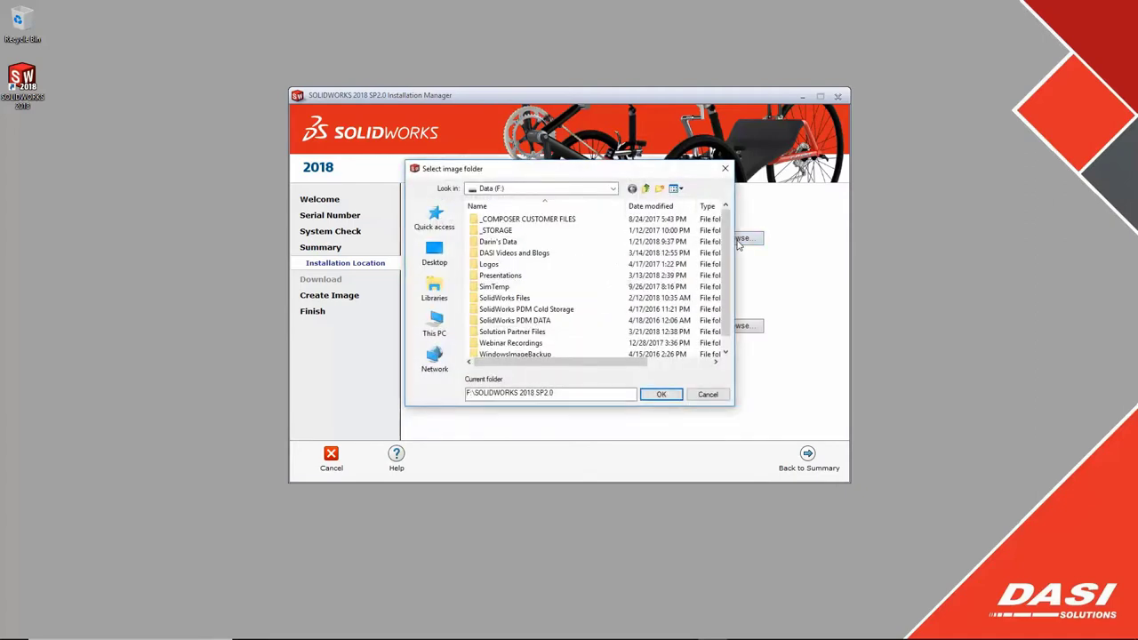
click(649, 192)
text(SolidWork)
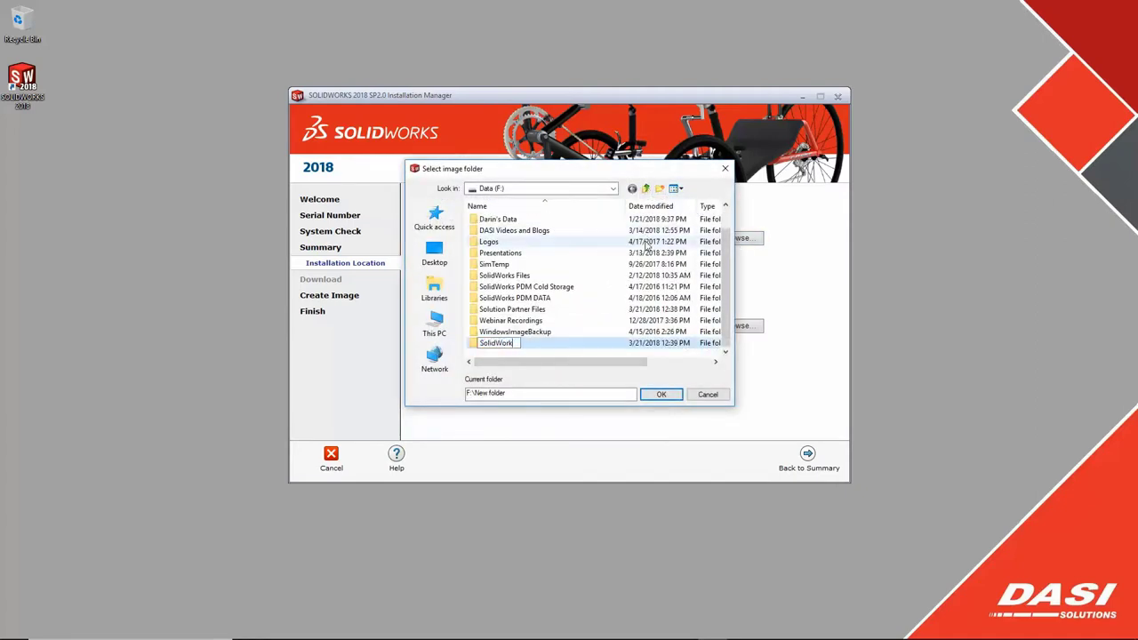
text(s Admin Image Location)
key(Return)
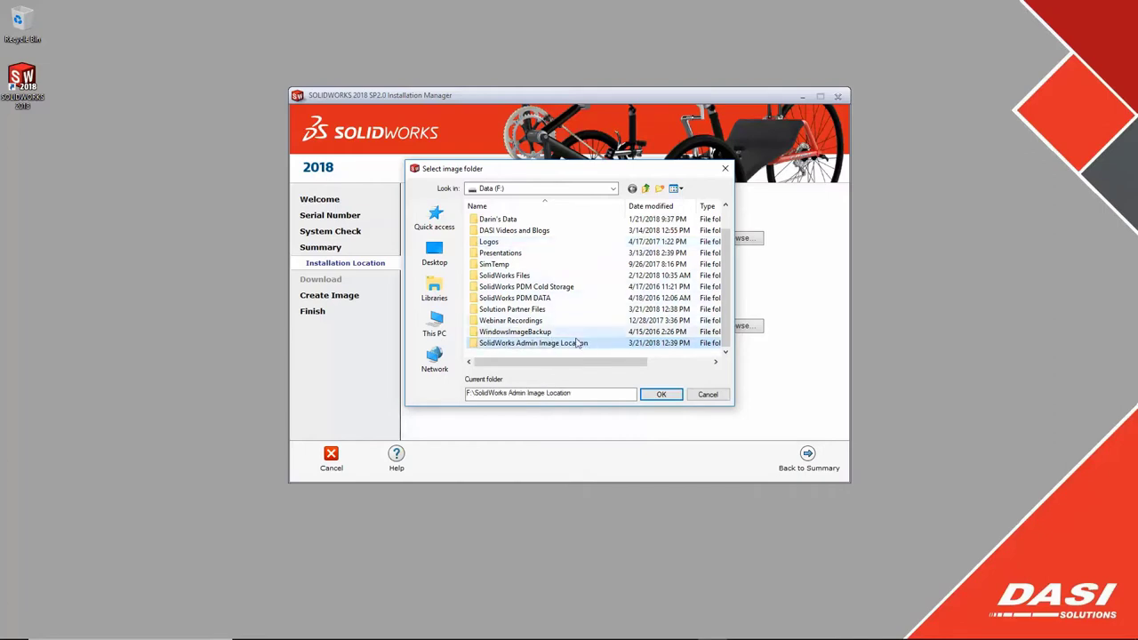
double_click(552, 343)
click(661, 394)
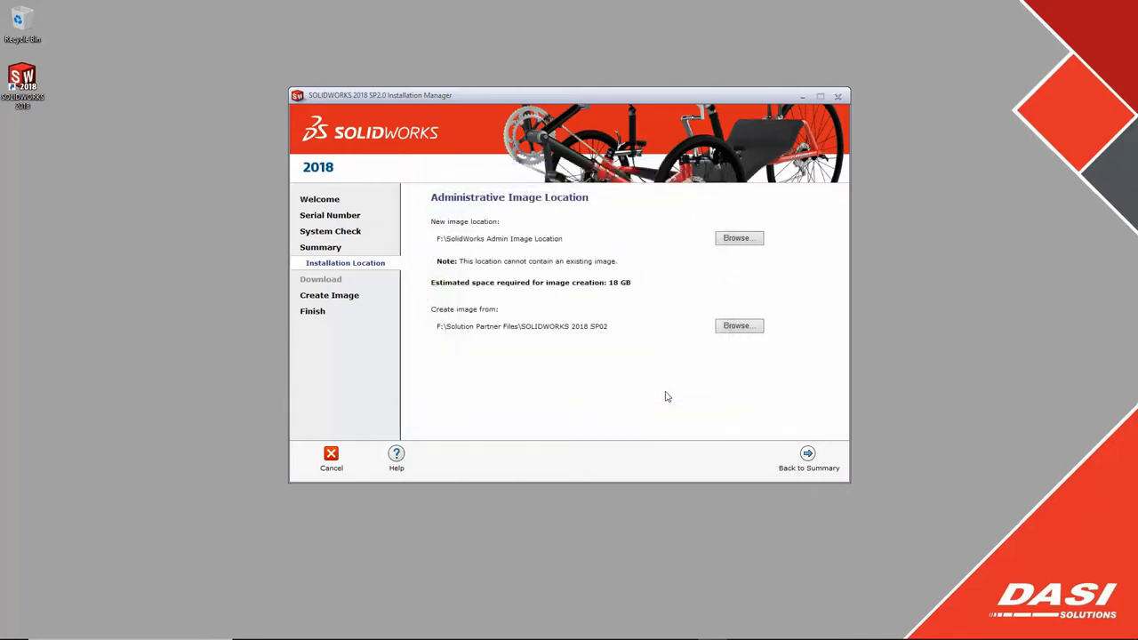
- Create the SOLIDWORKS 2018 SP2.0 administrative image in F:\SolidWorks Admin Image Location
click(808, 455)
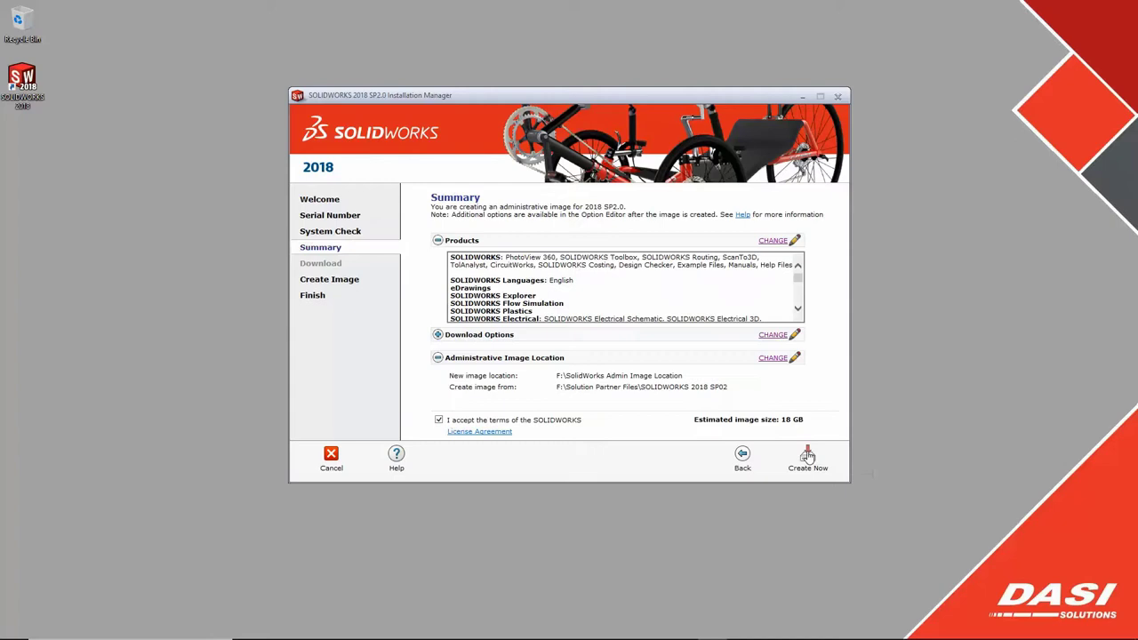
click(807, 457)
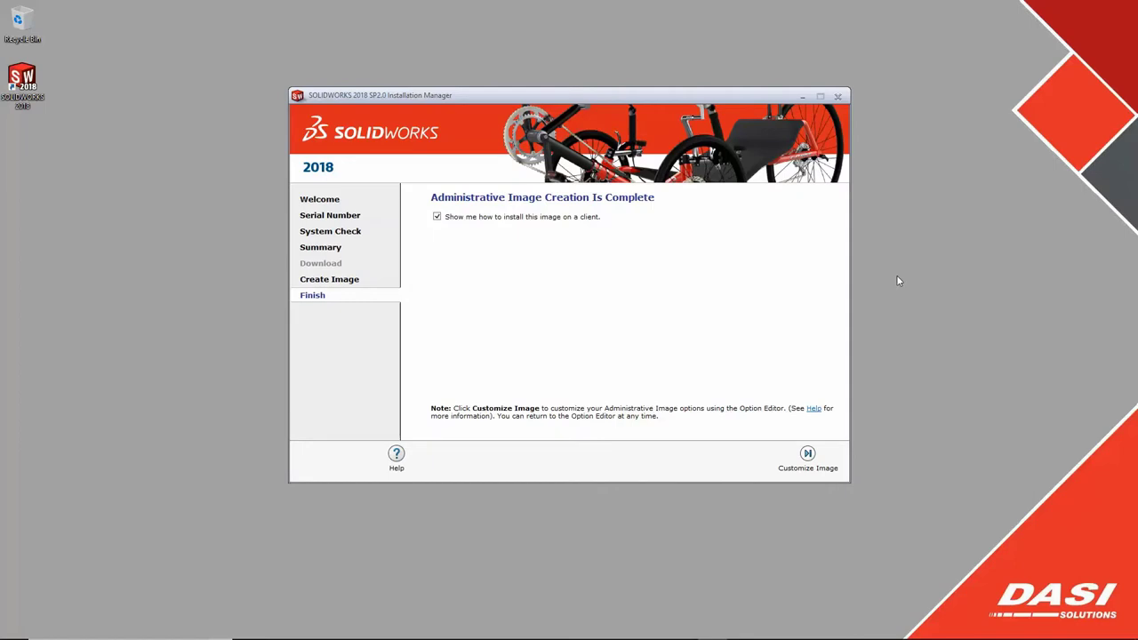
- Open Customize Image and read the Deploying Through Email help on StartSWInstall.hta
click(808, 454)
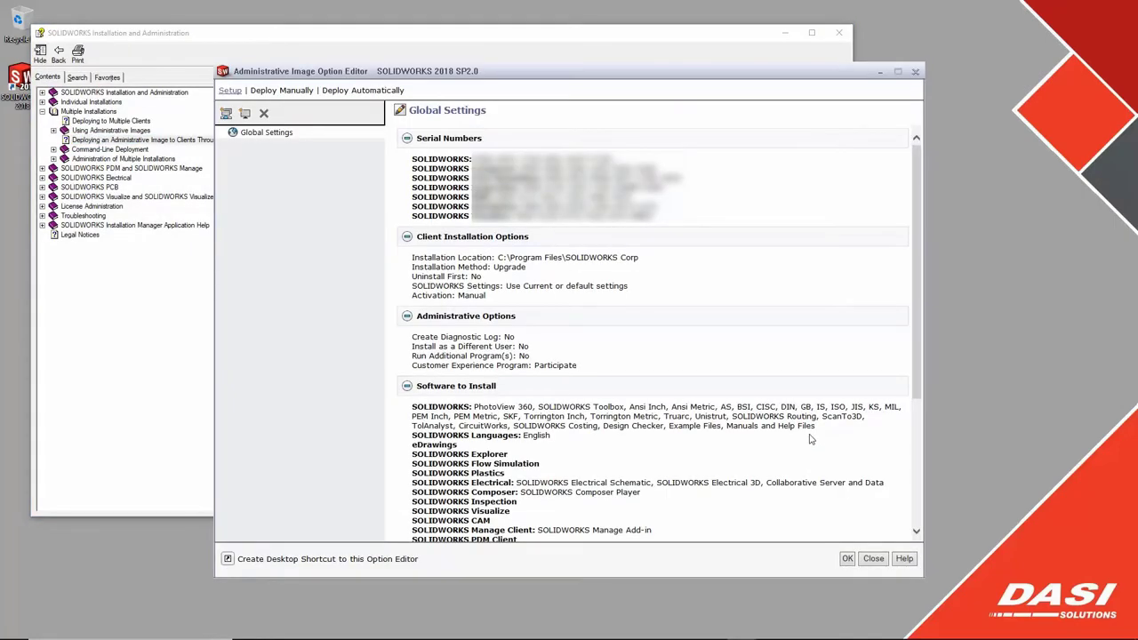
drag(710, 38, 828, 92)
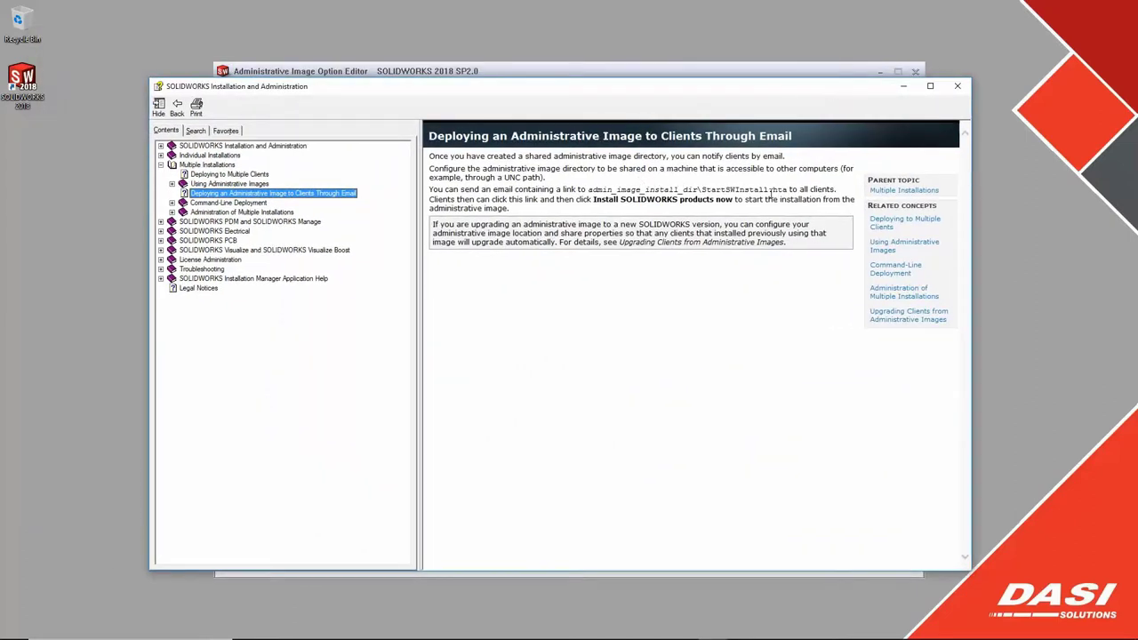
drag(787, 190, 702, 189)
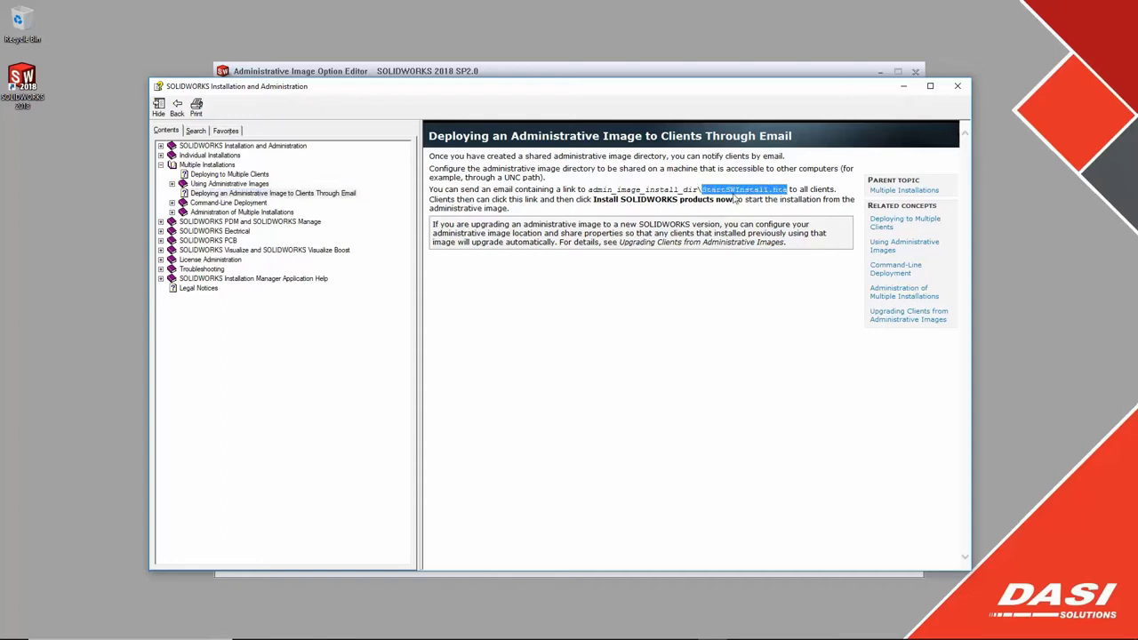
click(693, 301)
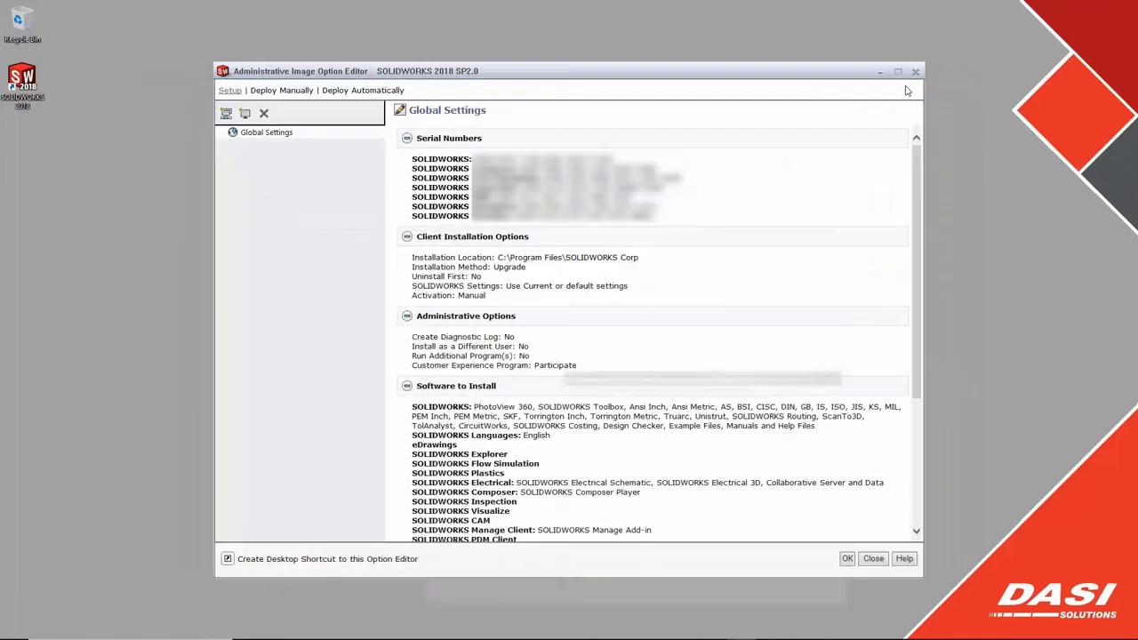
click(905, 87)
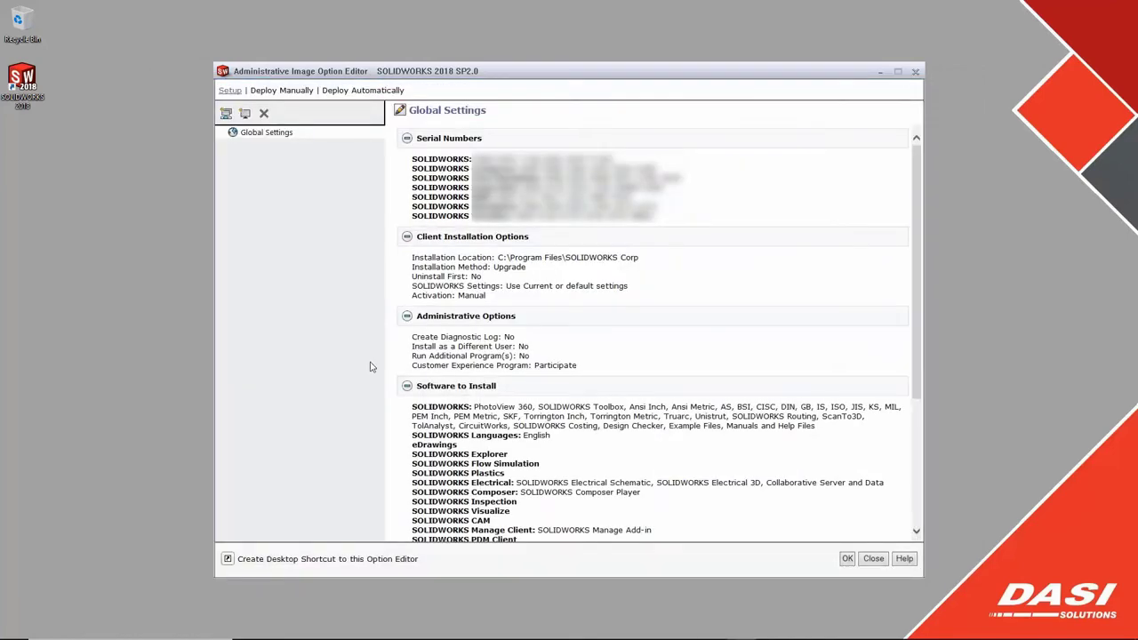
- Add machine 10.1.206.121 by IP address under Global Settings and view its settings
click(228, 558)
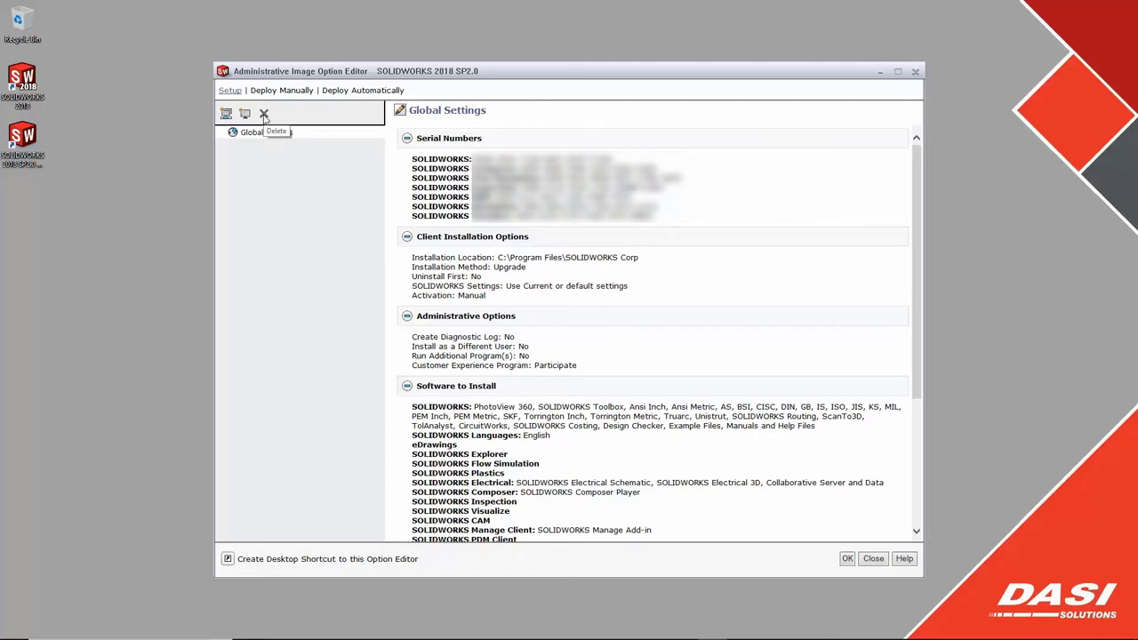
click(246, 116)
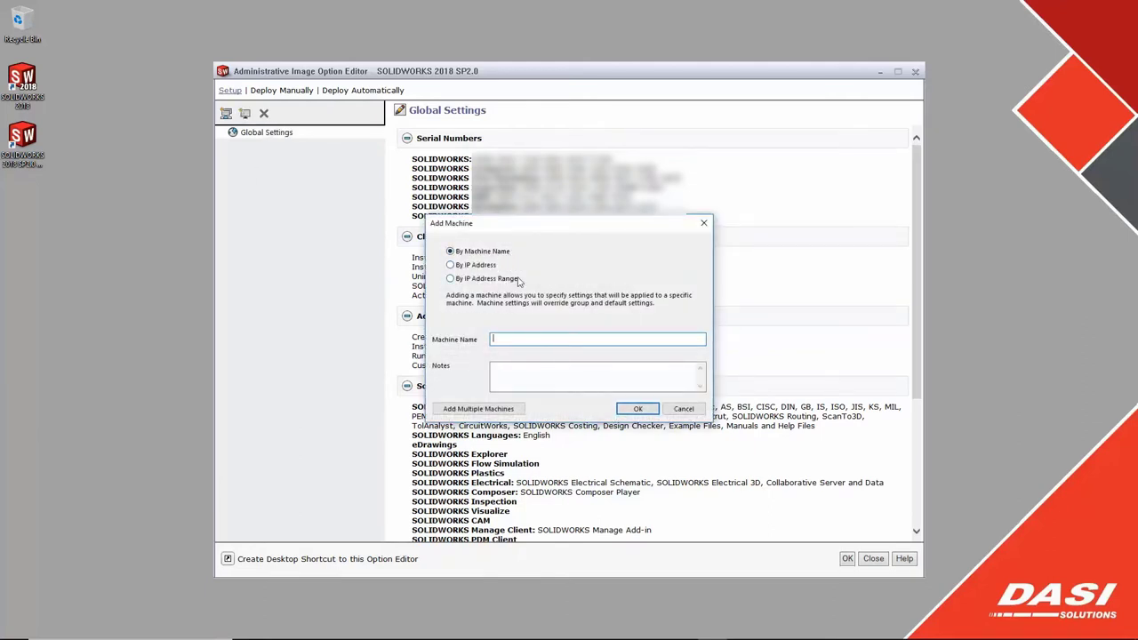
click(451, 266)
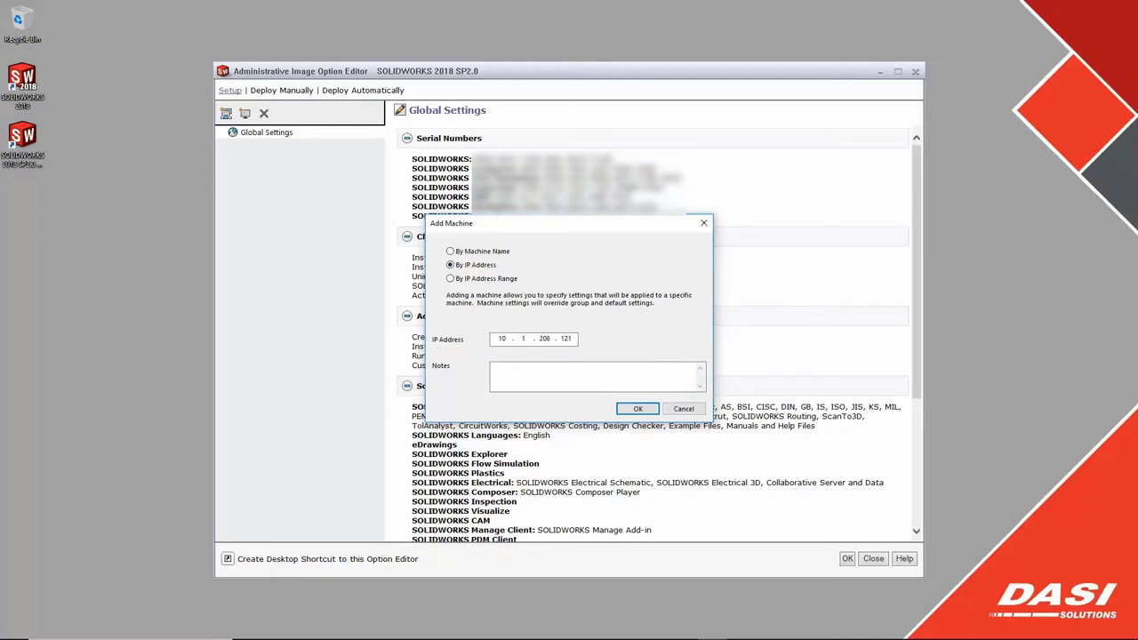
click(638, 409)
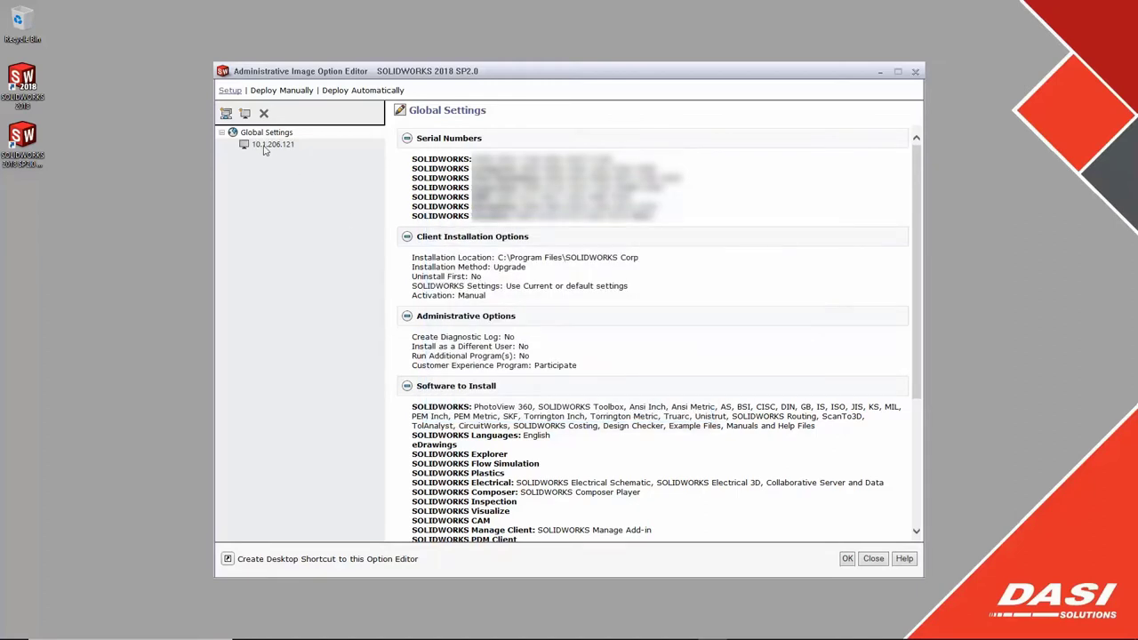
click(265, 147)
- Set machine 10.1.206.121 to install as a new major version
right_click(266, 150)
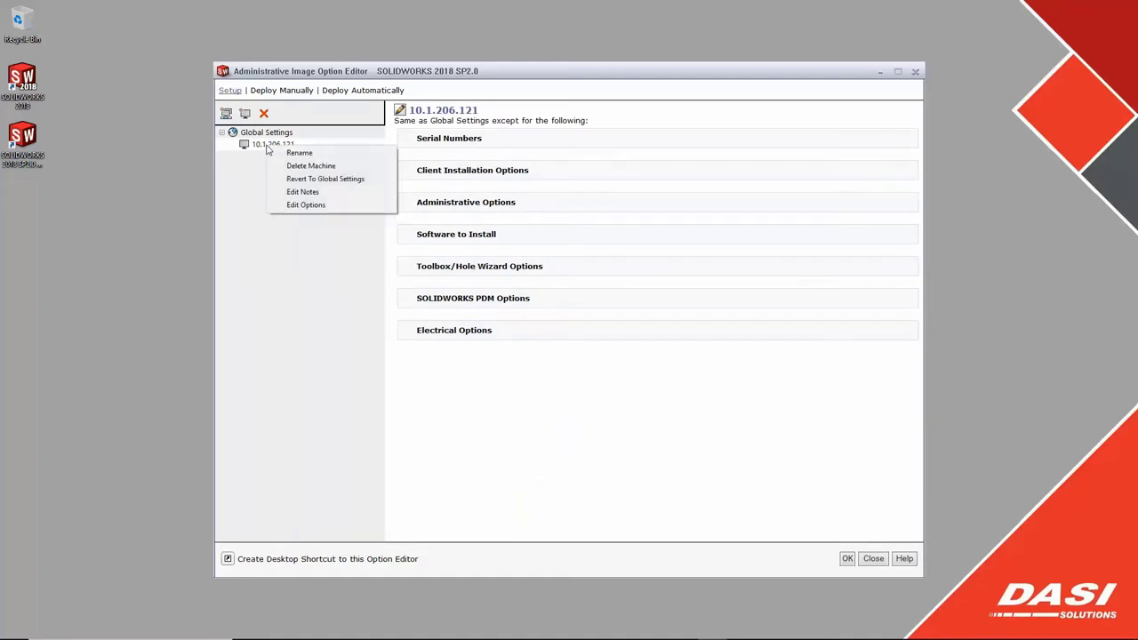
click(306, 207)
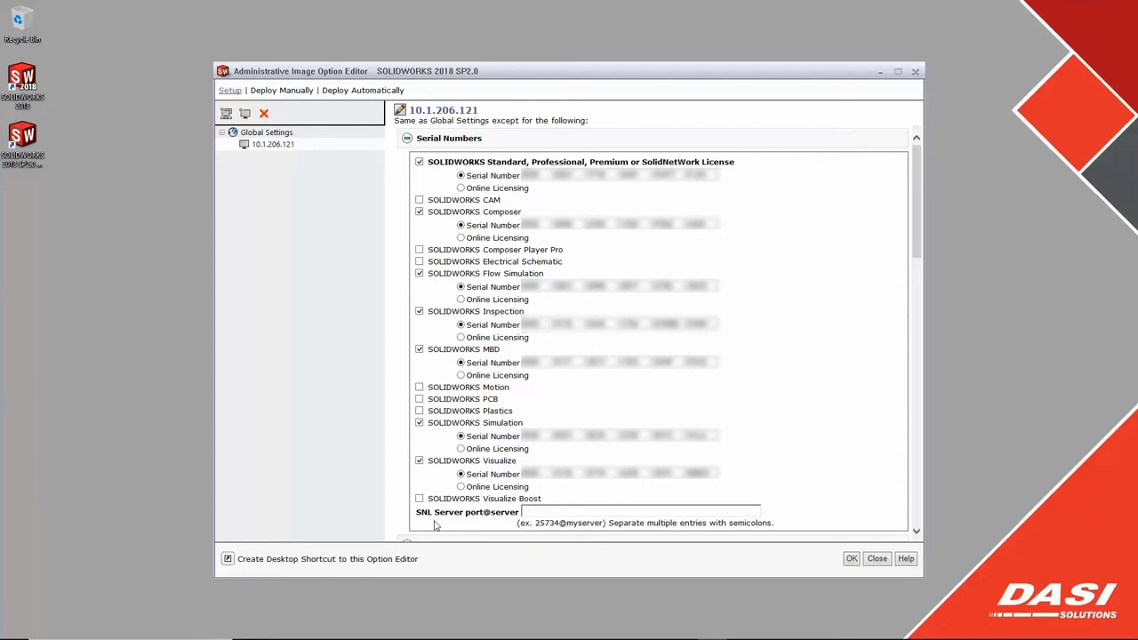
click(917, 489)
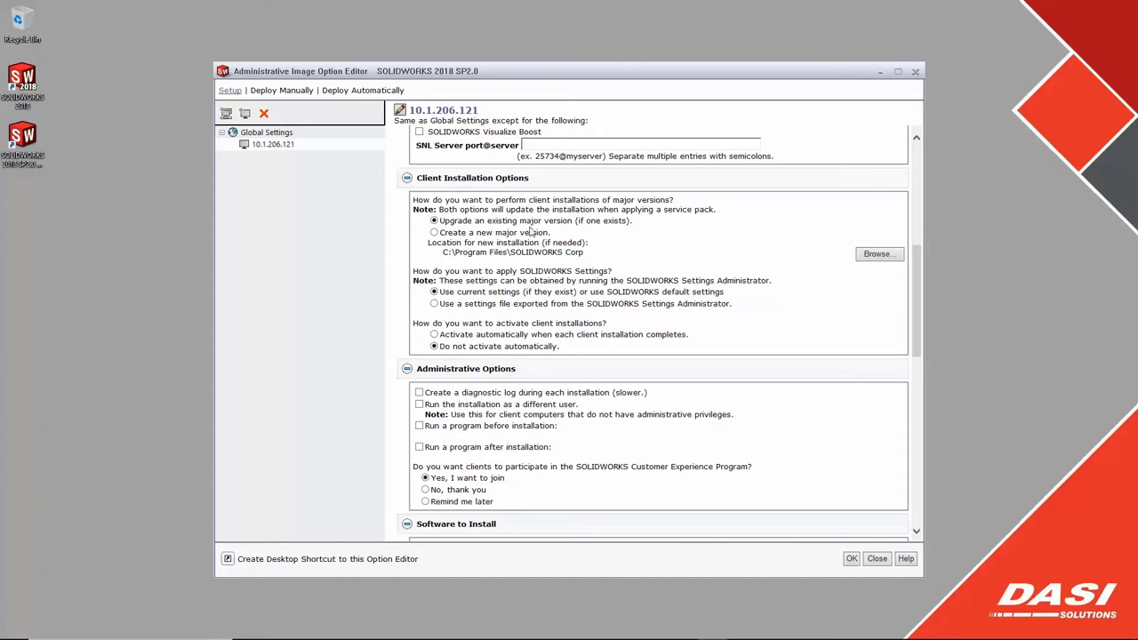
click(434, 232)
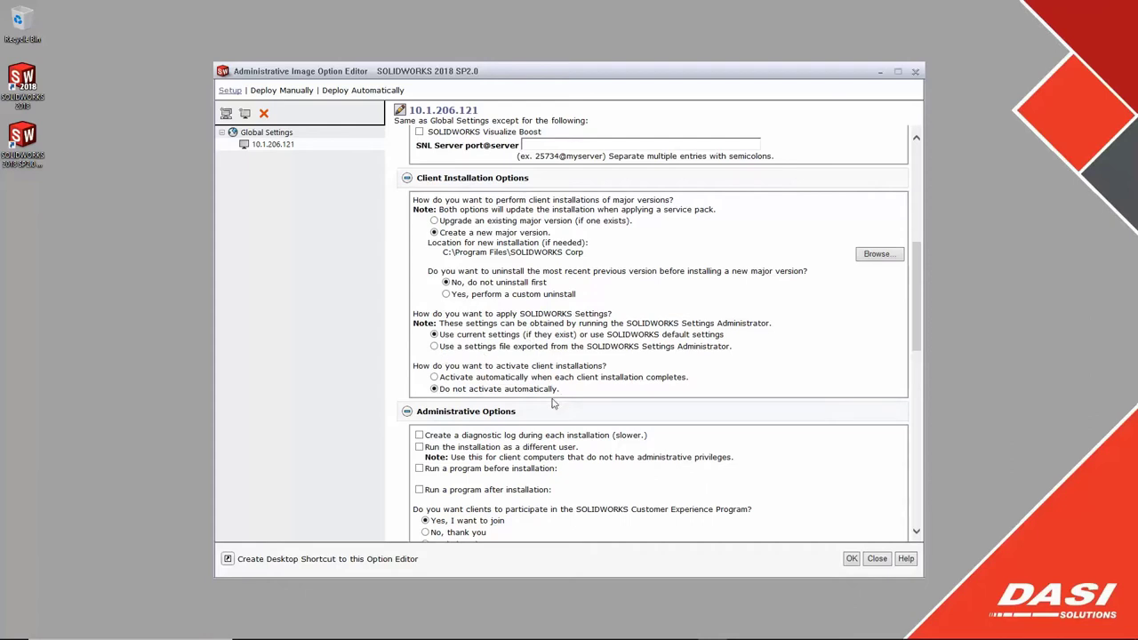
scroll(919, 335, down, 6)
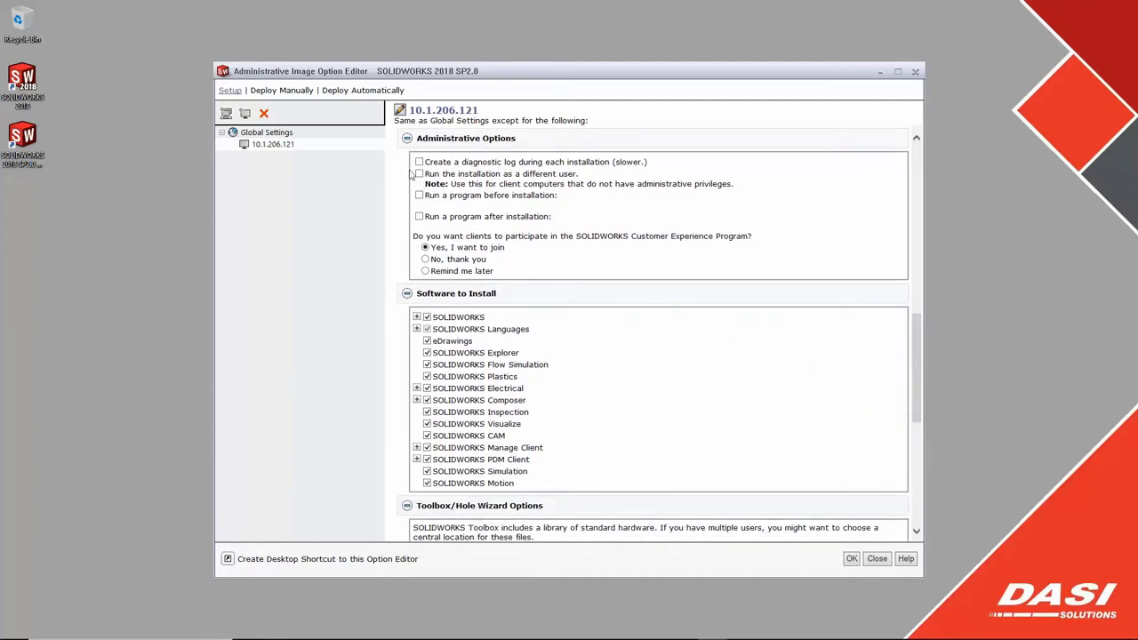
click(419, 174)
click(419, 174)
click(418, 195)
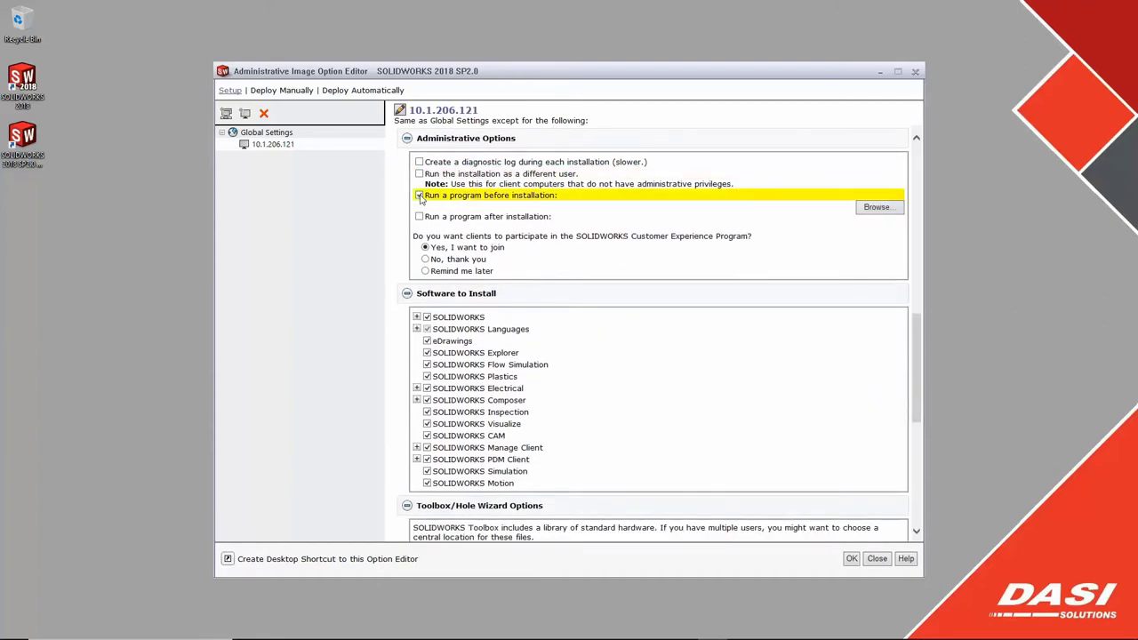
click(420, 196)
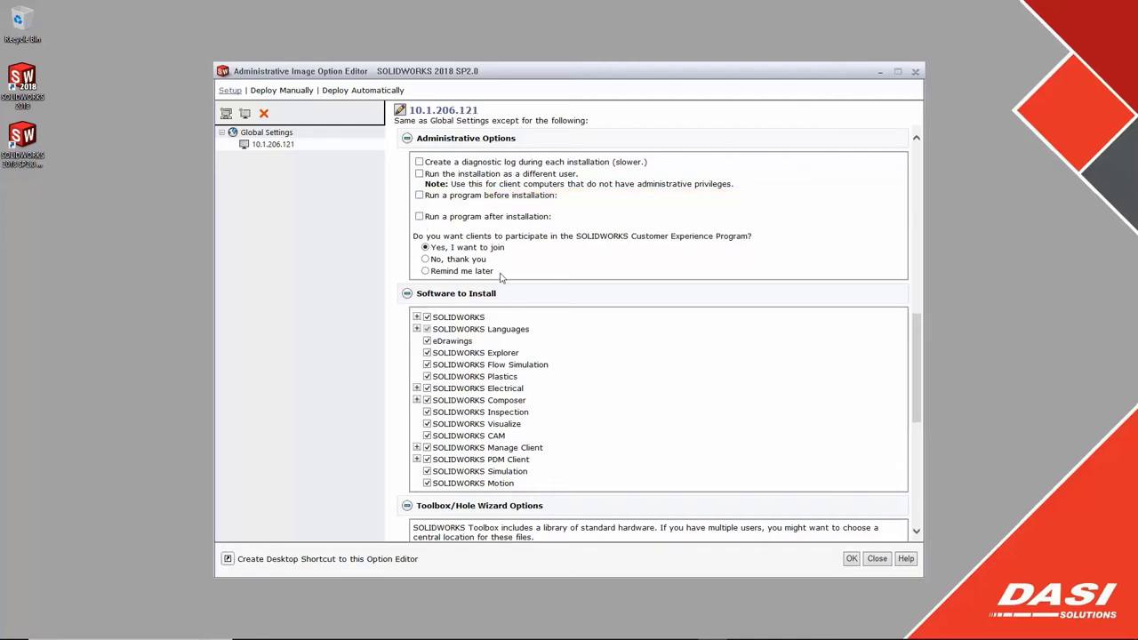
- Exclude Electrical, Plastics, Flow Simulation, Simulation, Motion and Manage Client from the machine
click(427, 389)
click(427, 377)
click(427, 364)
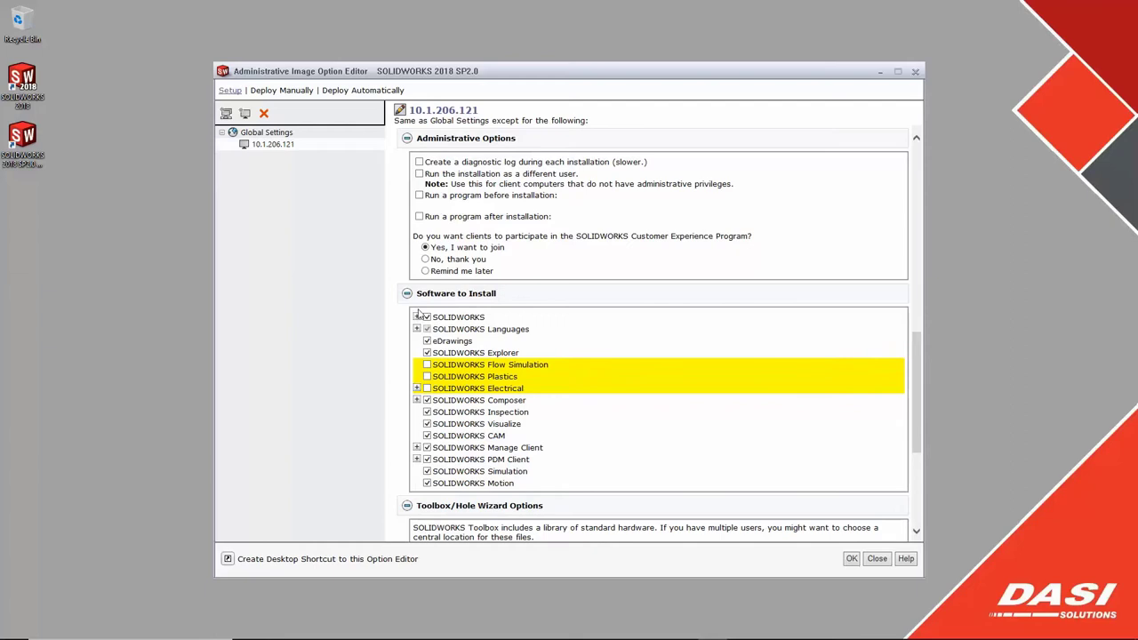
click(416, 317)
click(416, 316)
click(426, 472)
click(427, 483)
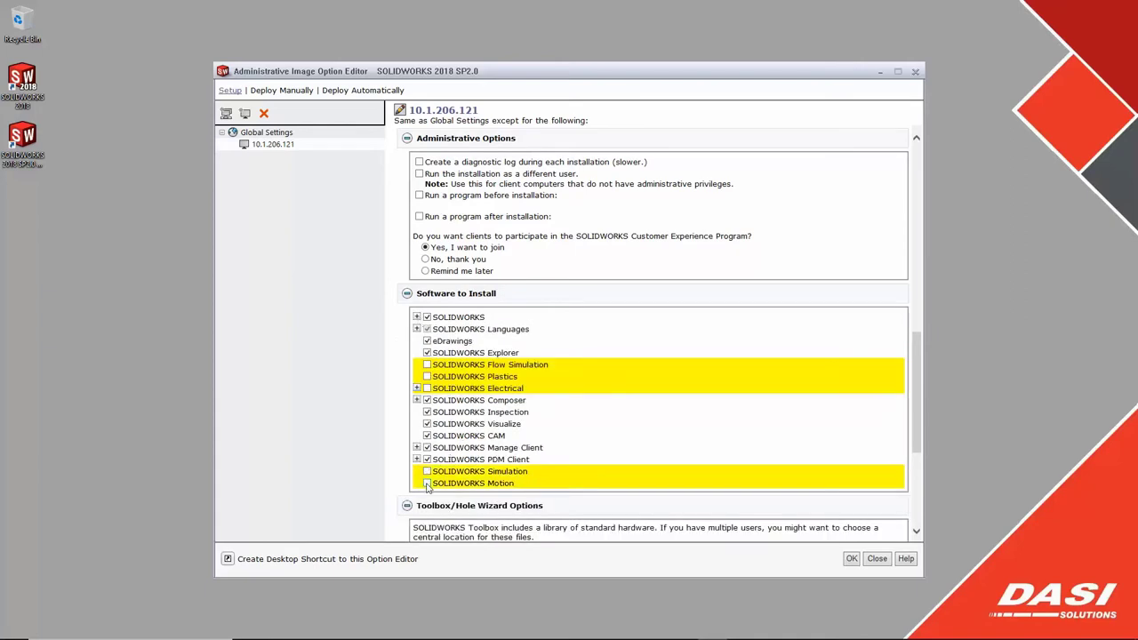
click(427, 447)
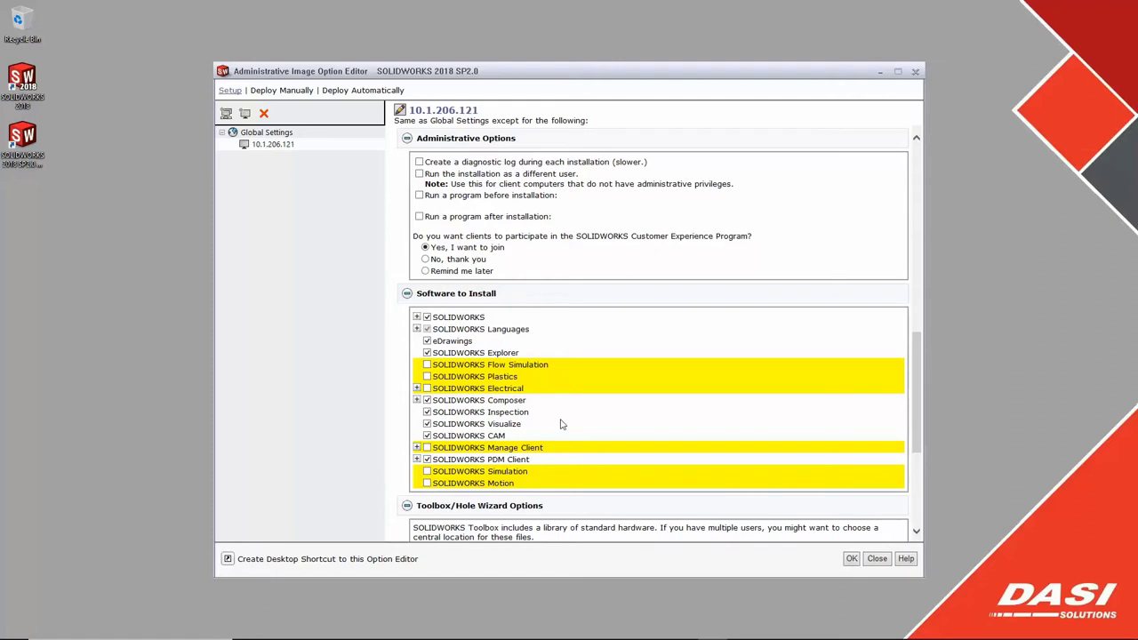
- Add the Microsoft Office Add-in to the machine's PDM features
scroll(762, 428, down, 5)
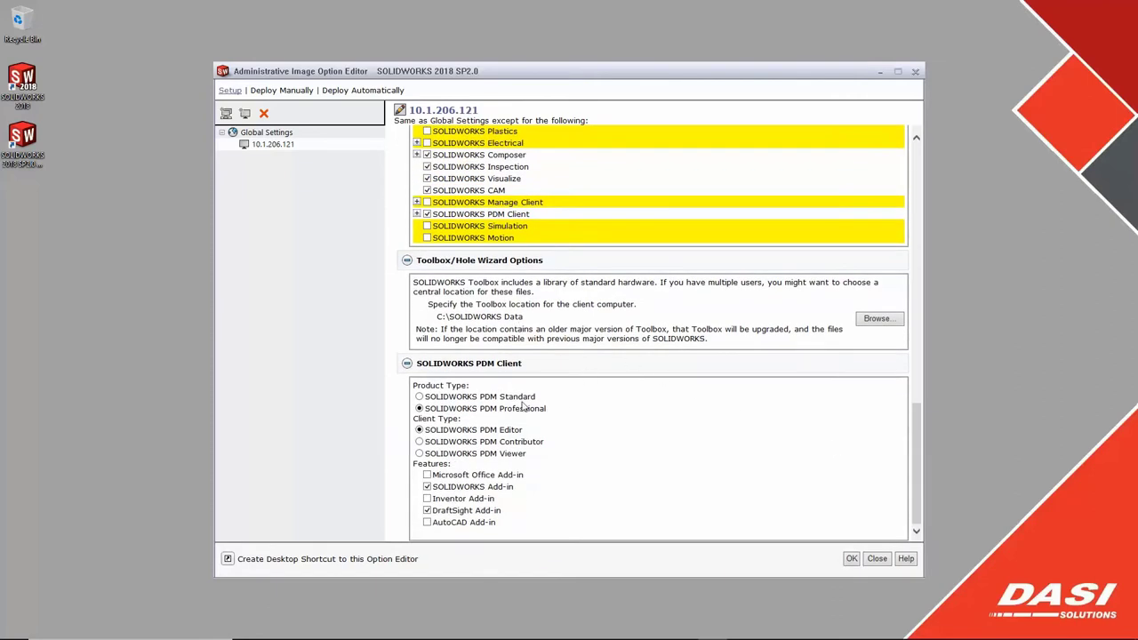
scroll(429, 406, up, 1)
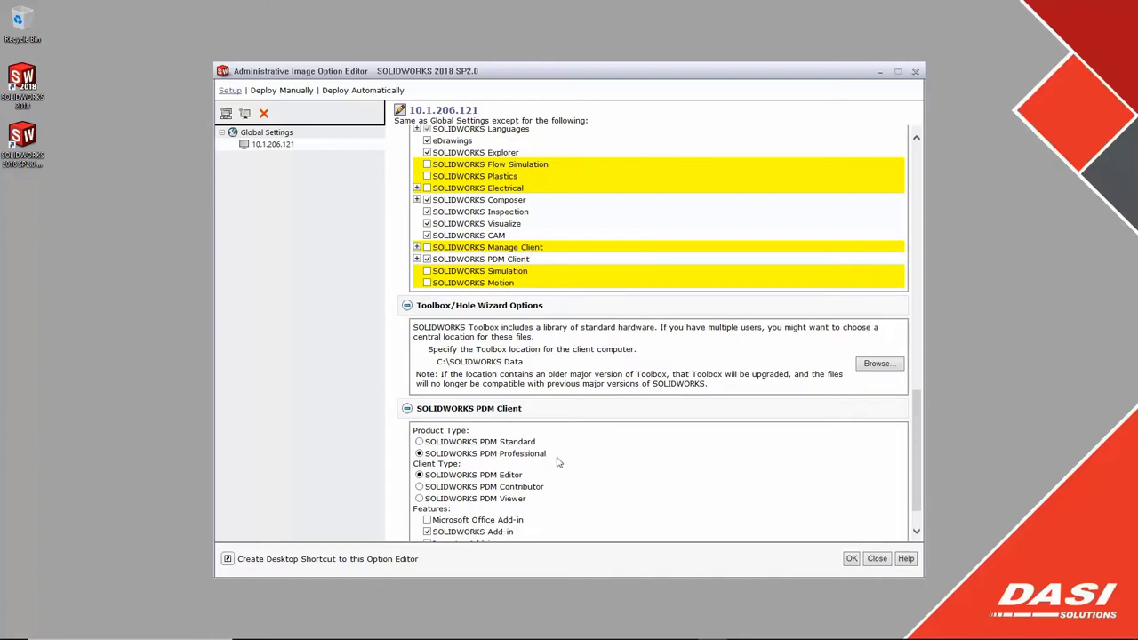
scroll(559, 462, down, 1)
click(516, 475)
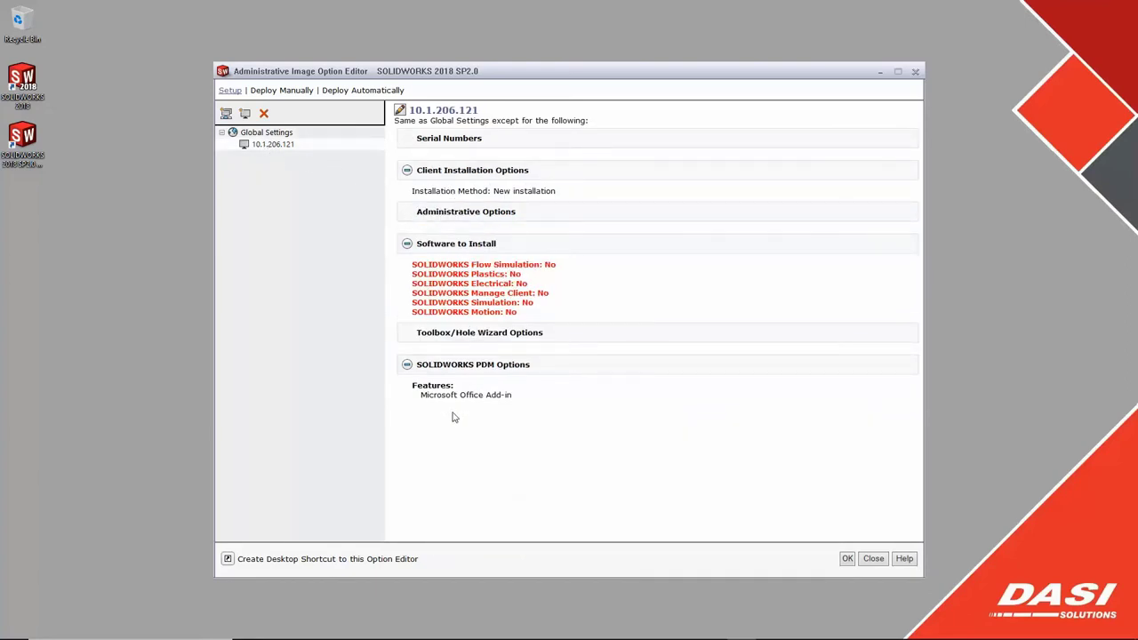
right_click(258, 146)
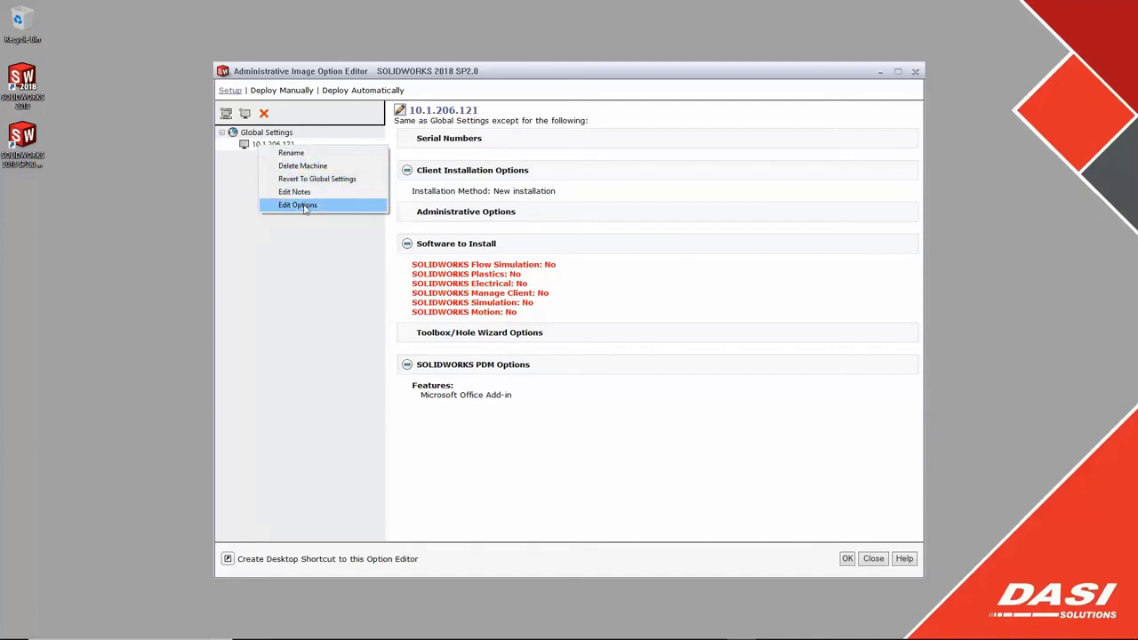
click(247, 167)
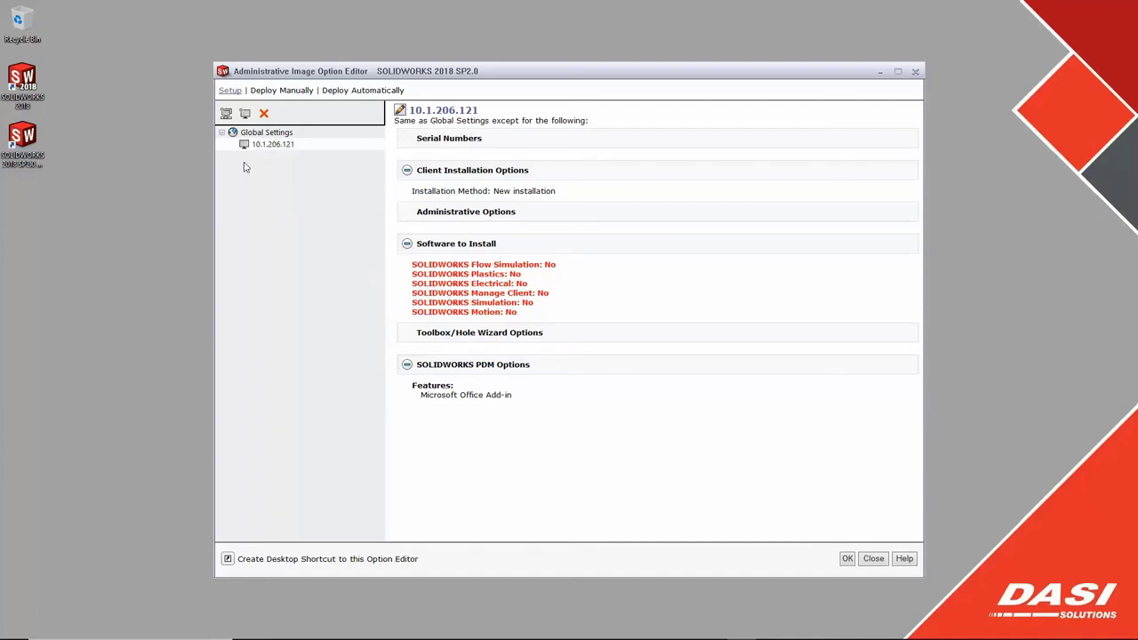
- Create two machine groups named Engineering and PDM Viewers
click(227, 113)
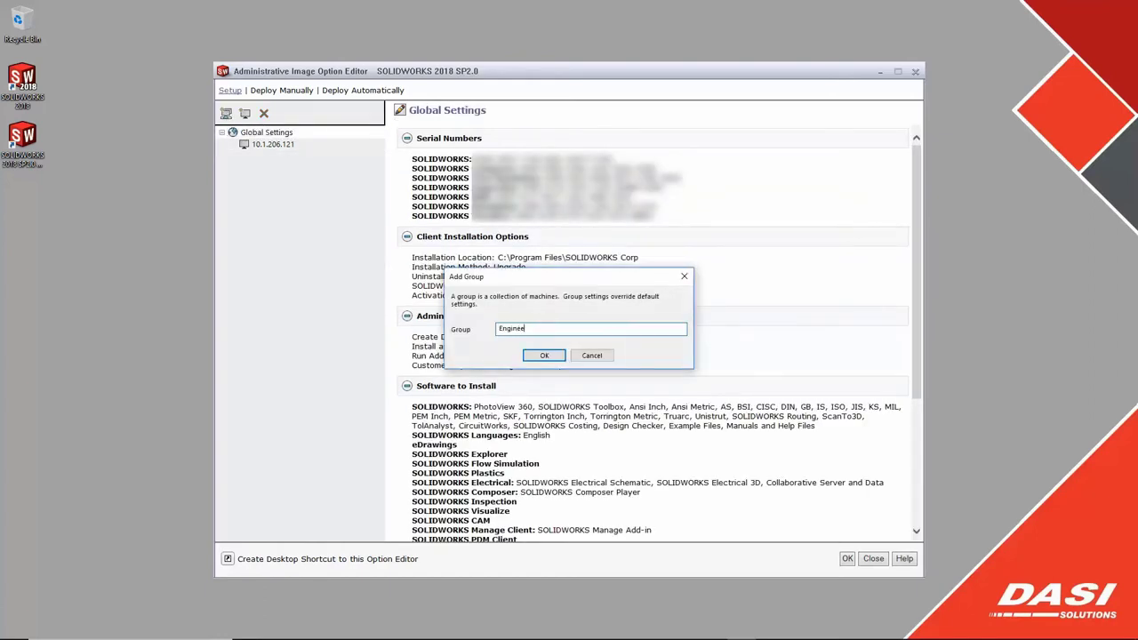
text(Engineering)
click(544, 355)
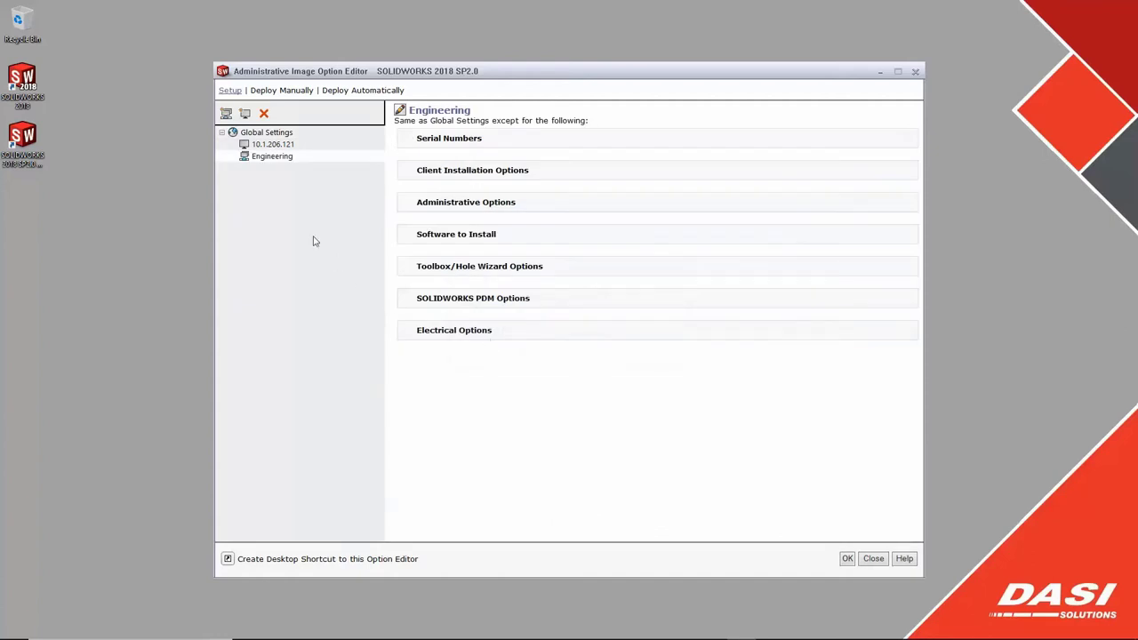
click(260, 133)
click(227, 114)
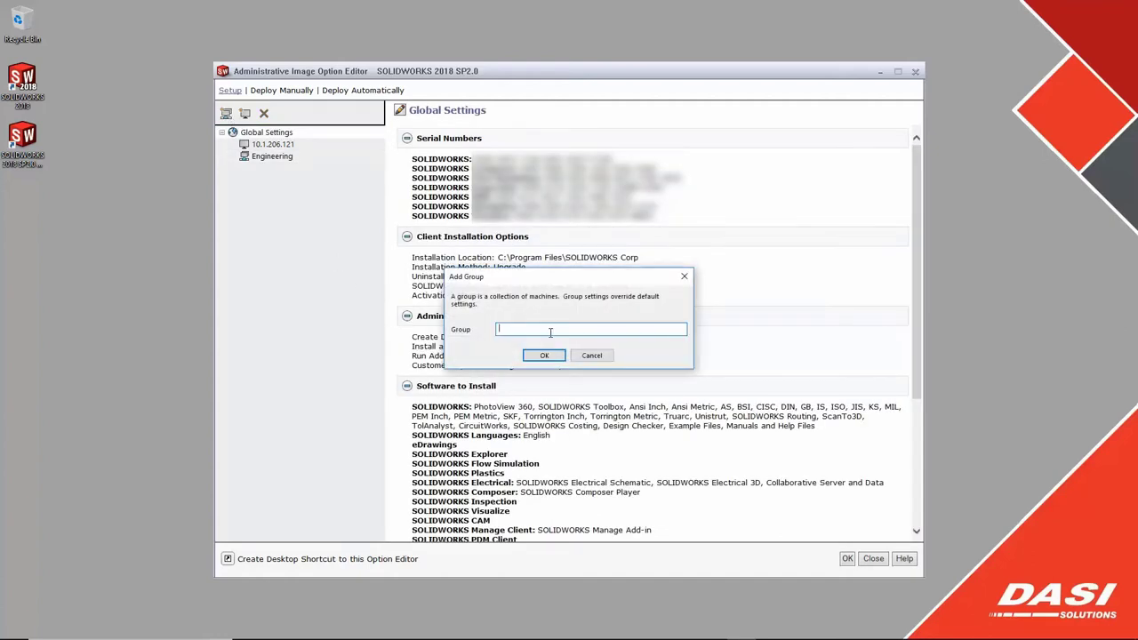
text(PDM Viewers)
click(545, 355)
- Move machine 10.1.206.121 into Engineering, then back under Global Settings
click(272, 156)
drag(278, 147, 278, 159)
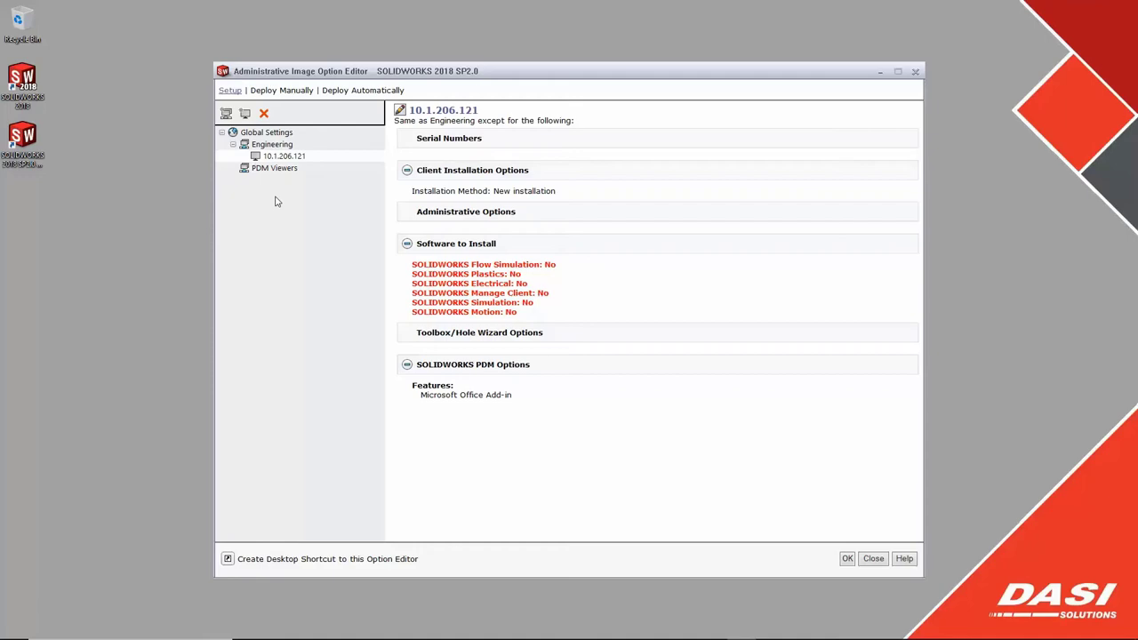
drag(272, 159, 270, 137)
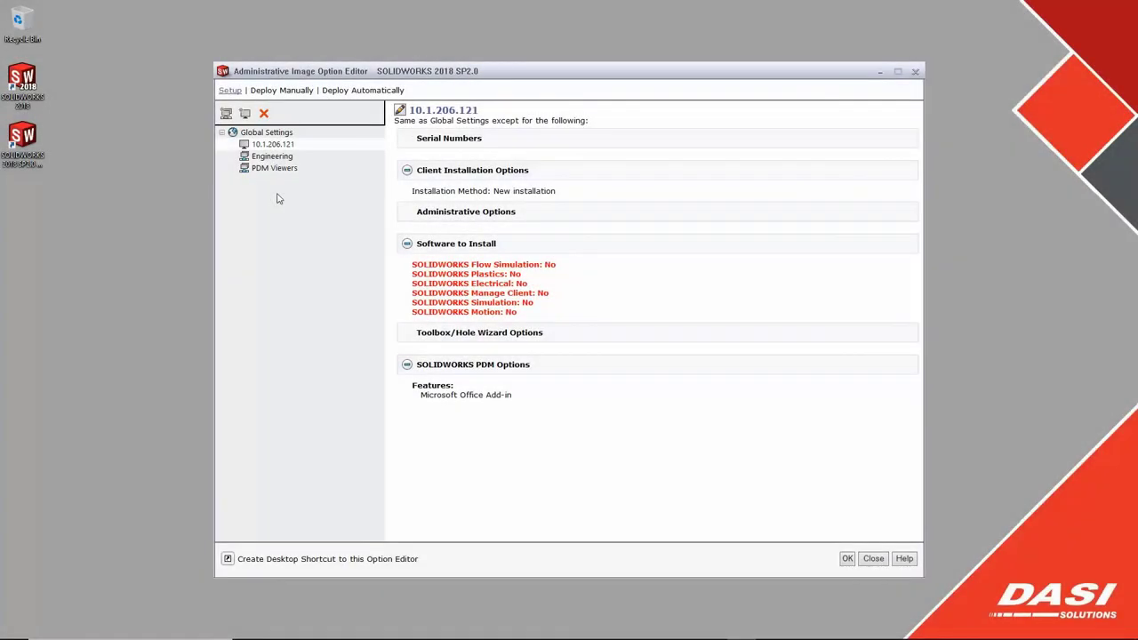
- Make Engineering available from 3/22/2018 7:00 PM, then email the link for 10.1.206.121
click(282, 91)
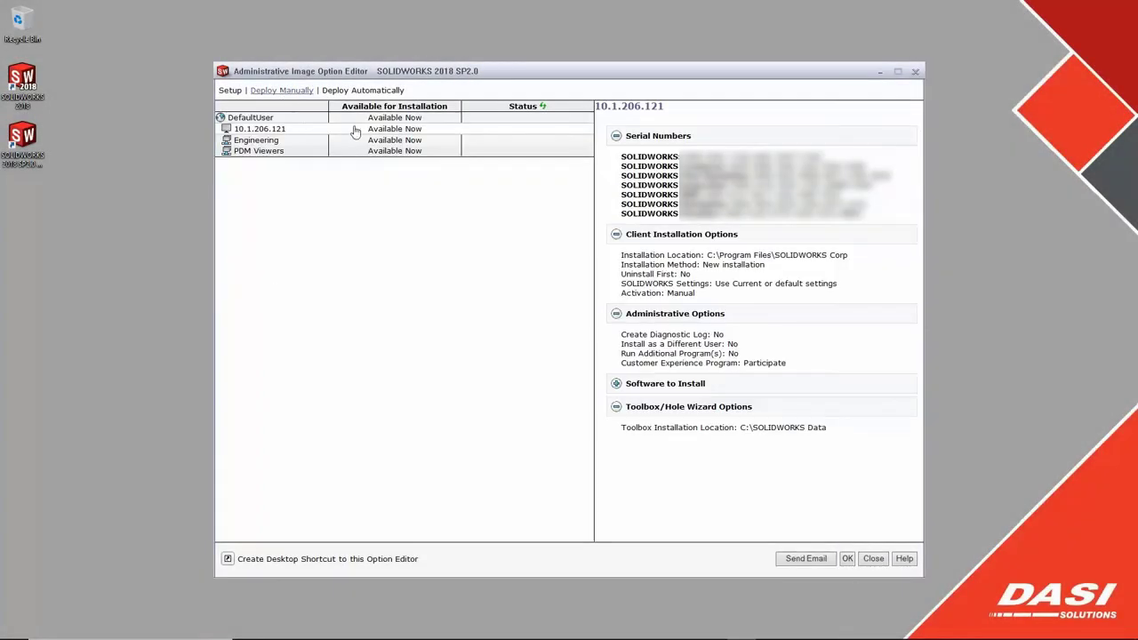
click(427, 145)
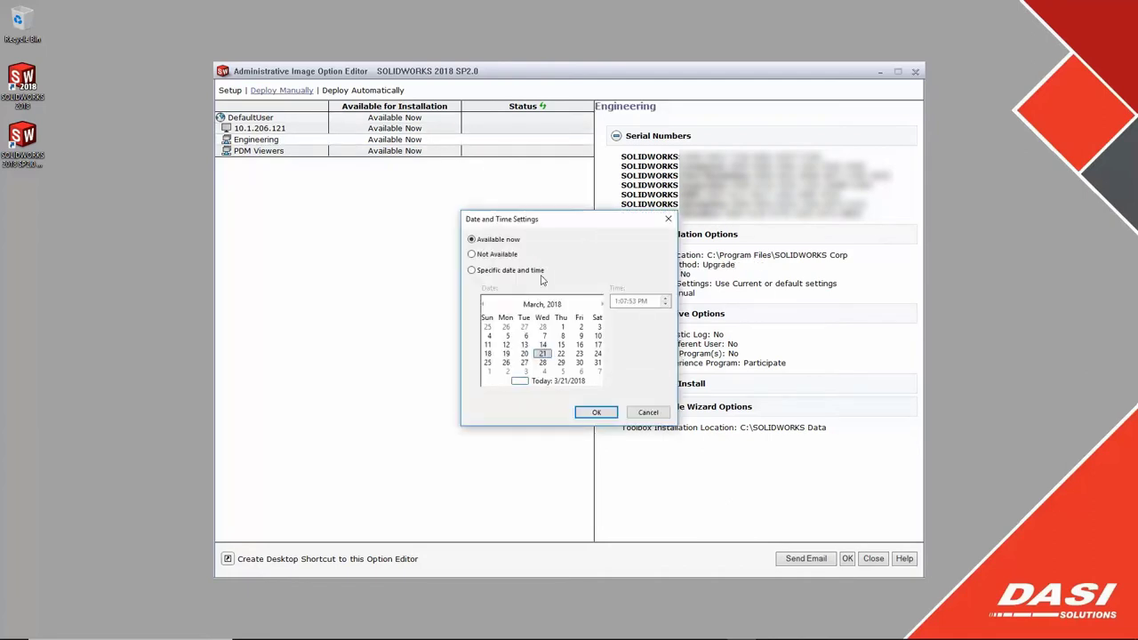
click(472, 270)
click(617, 301)
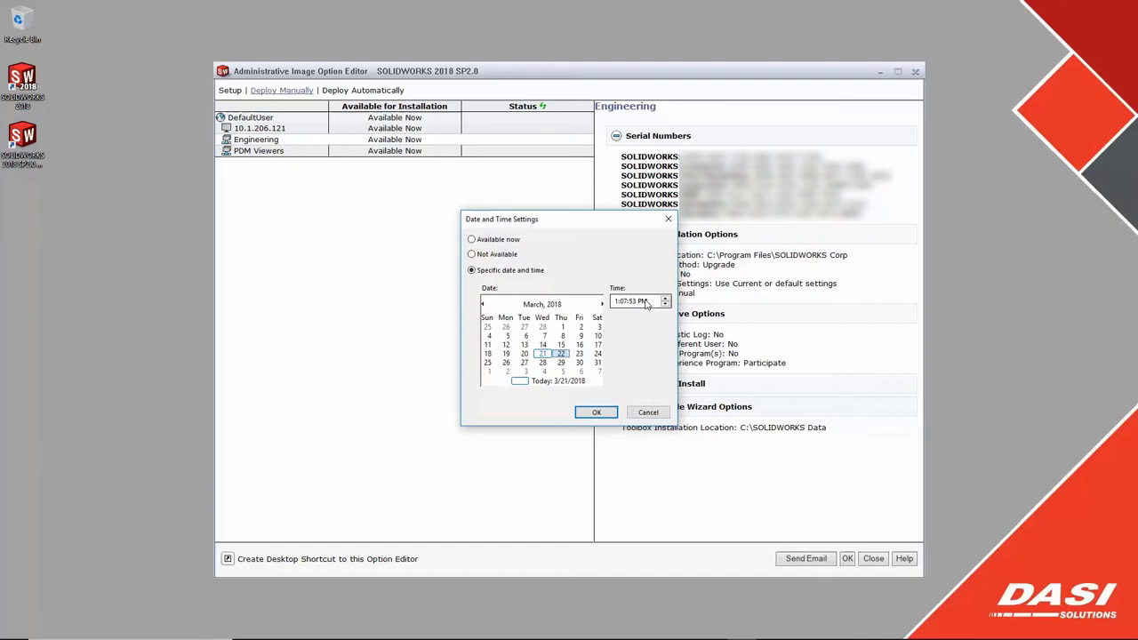
text(7:00)
key(Return)
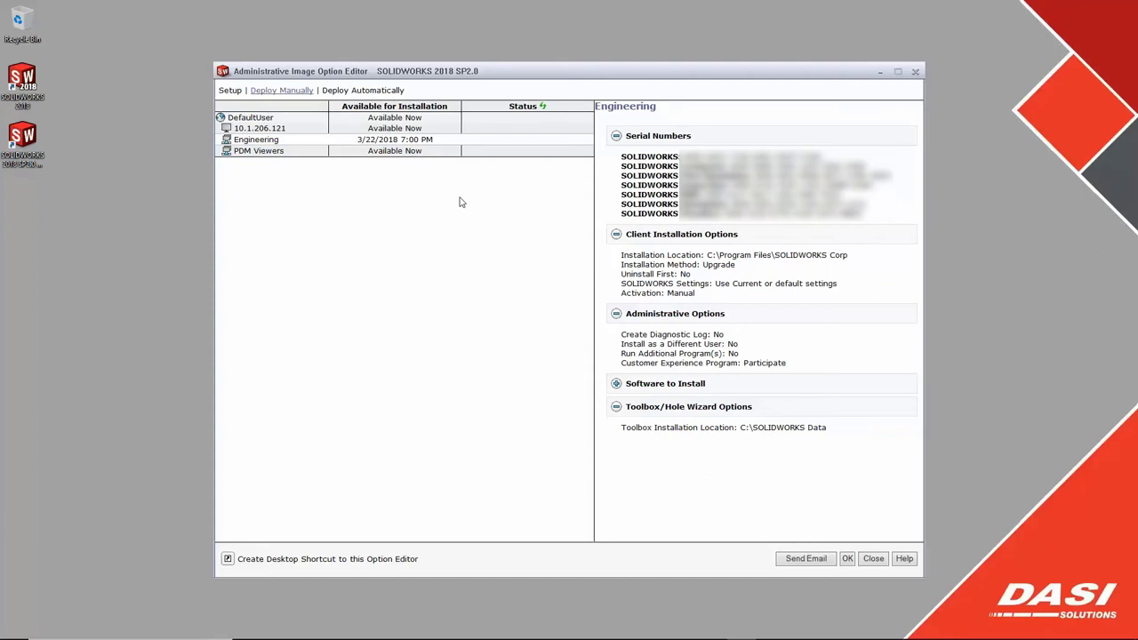
click(294, 132)
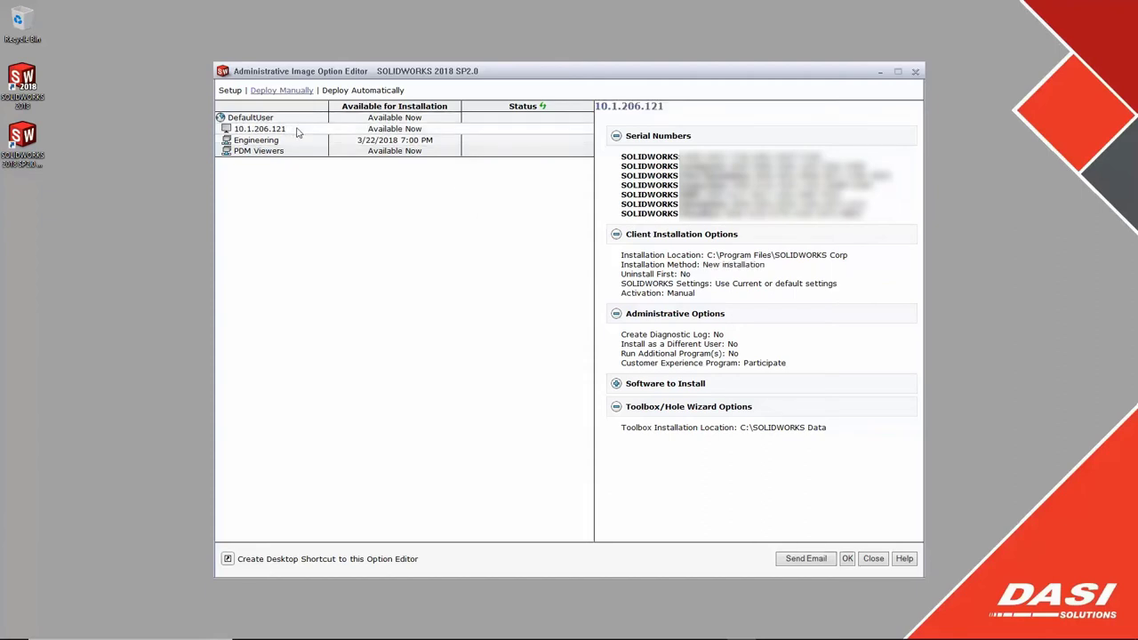
click(806, 558)
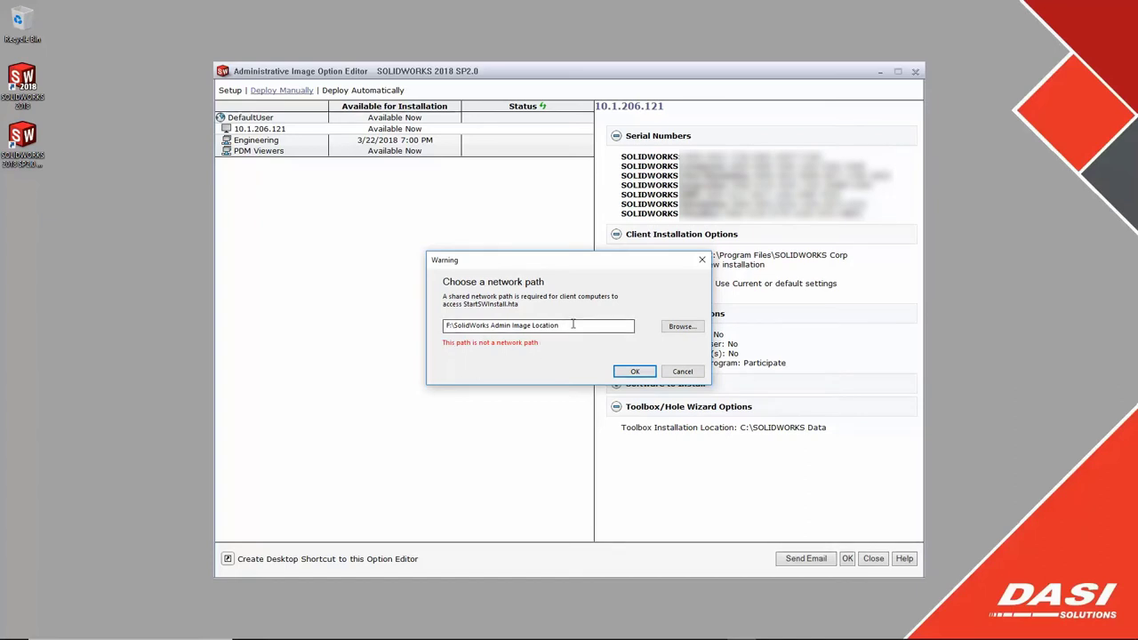
- Address the SOLIDWORKS Installation Link email to the recipient's address and send it
click(635, 373)
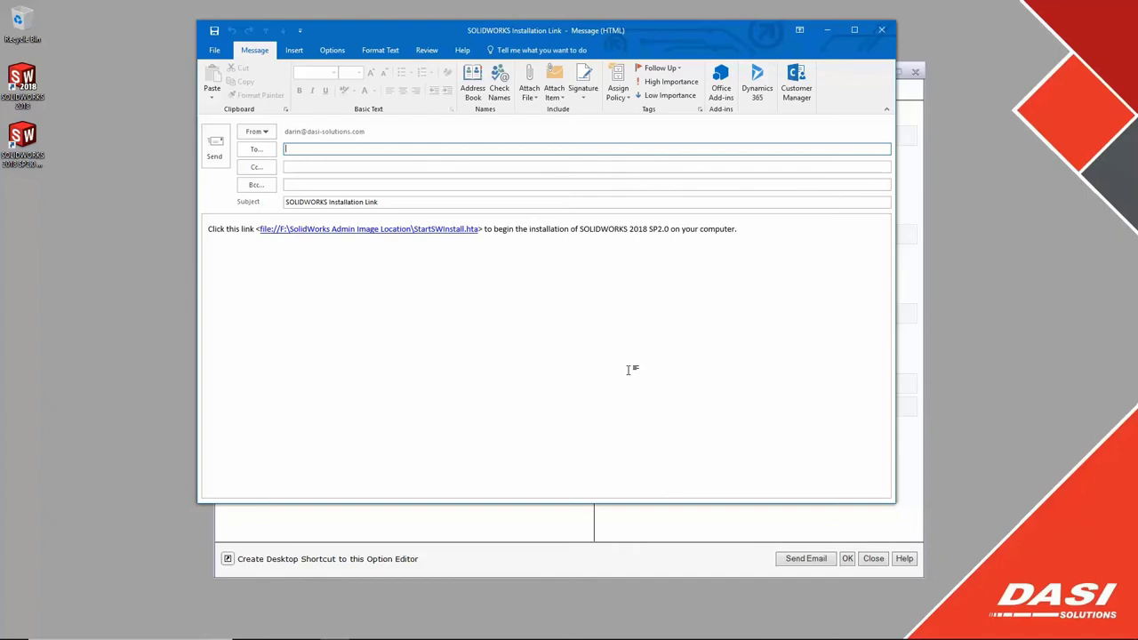
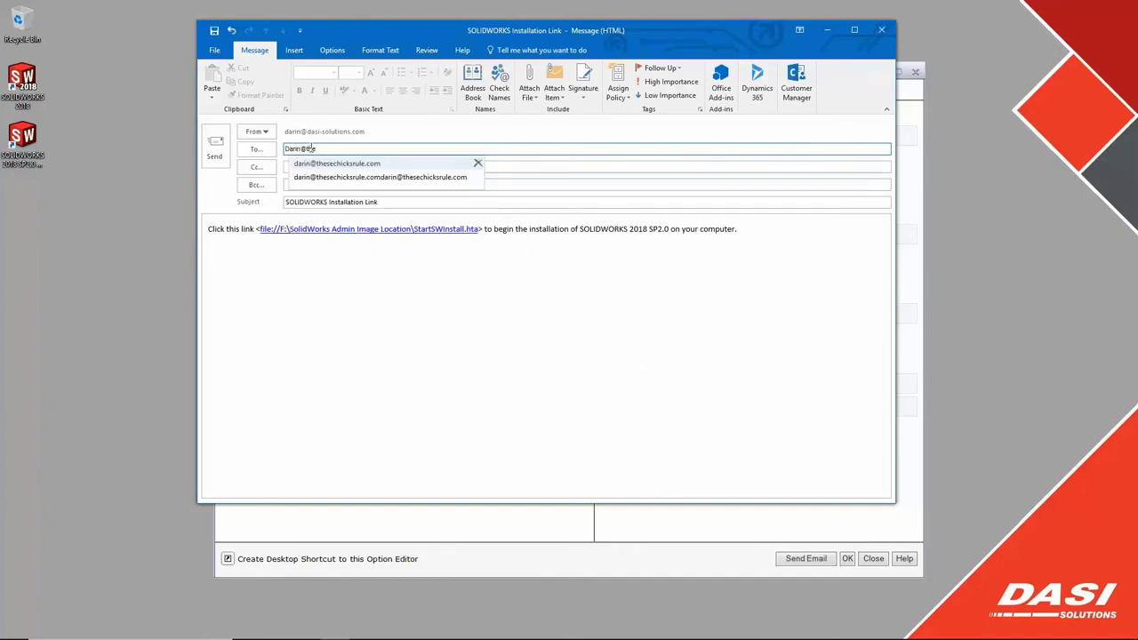
click(322, 164)
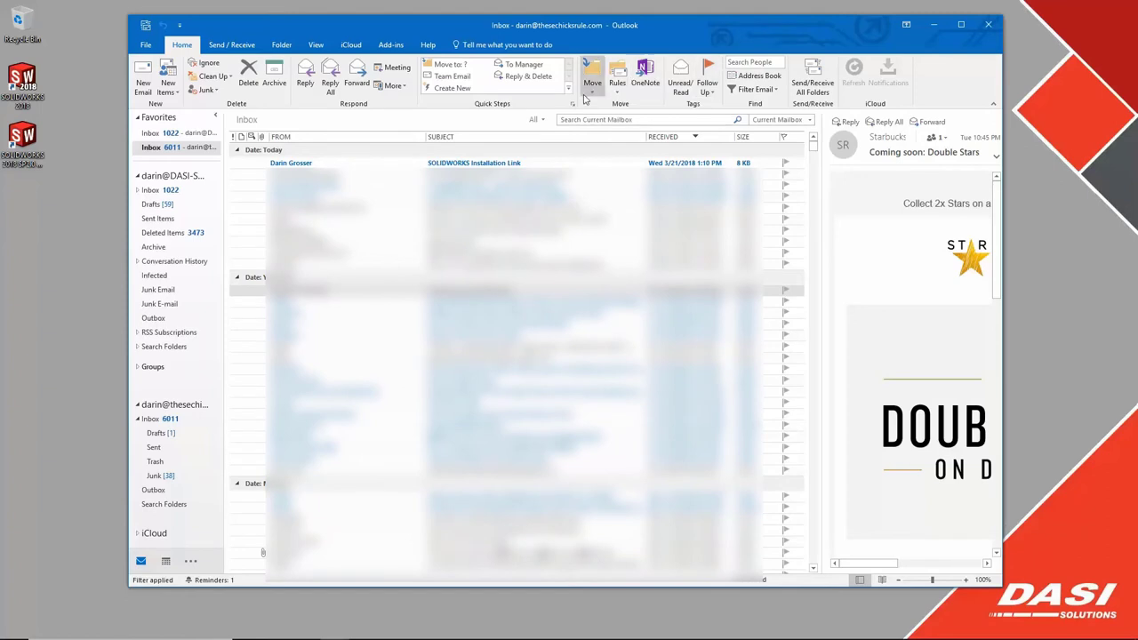
- Follow the emailed installation link and start installing SOLIDWORKS 2018 SP2.0 on this computer
double_click(449, 163)
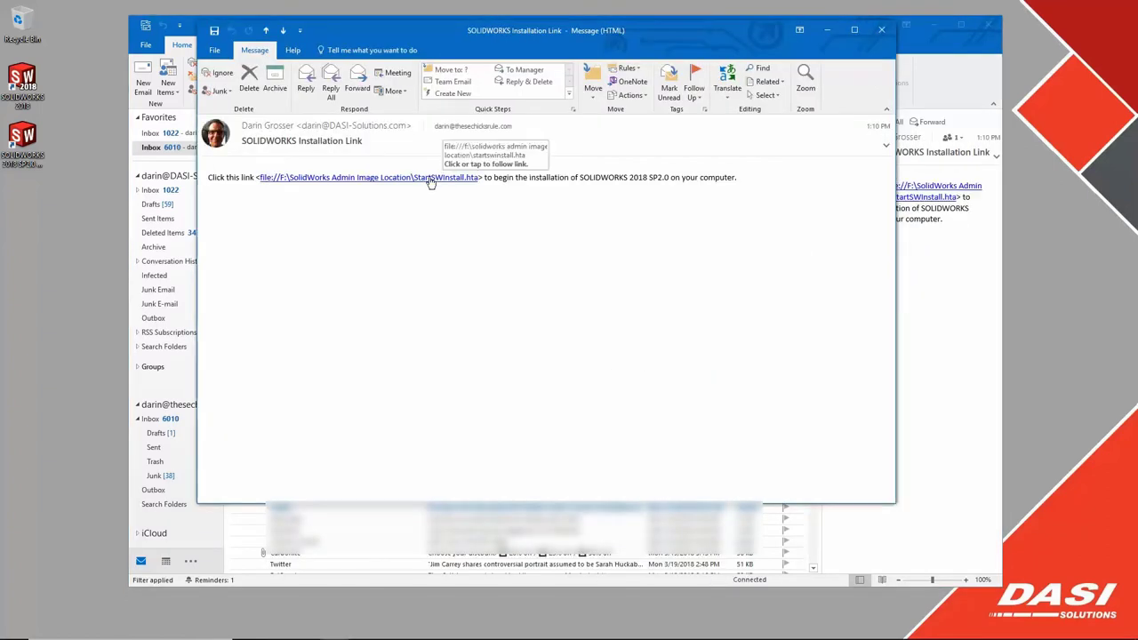
click(430, 179)
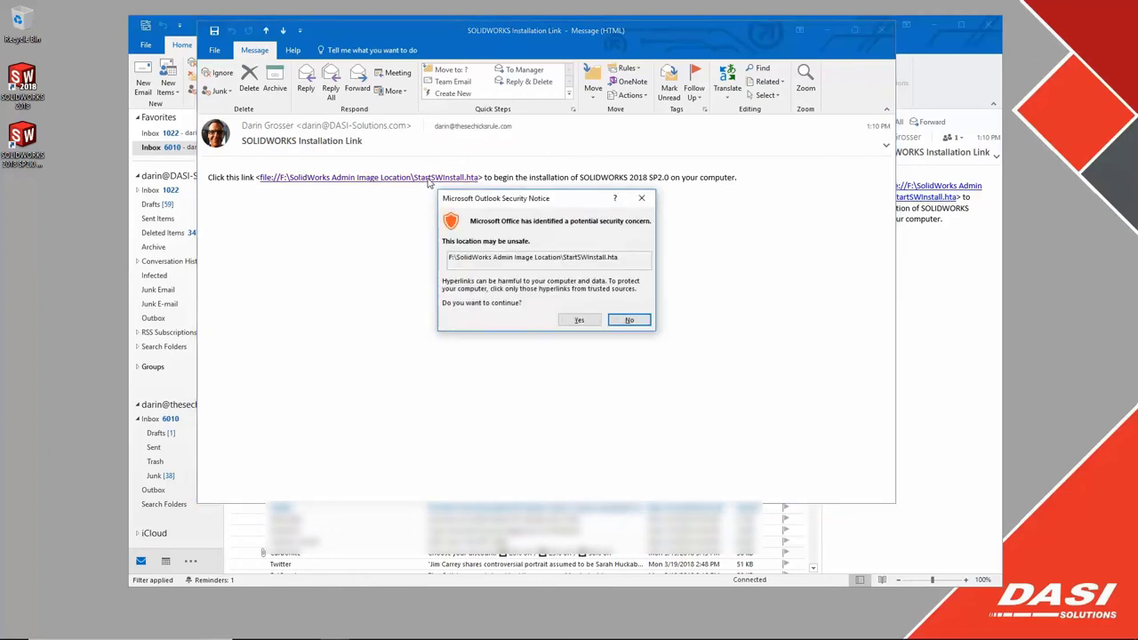
click(580, 320)
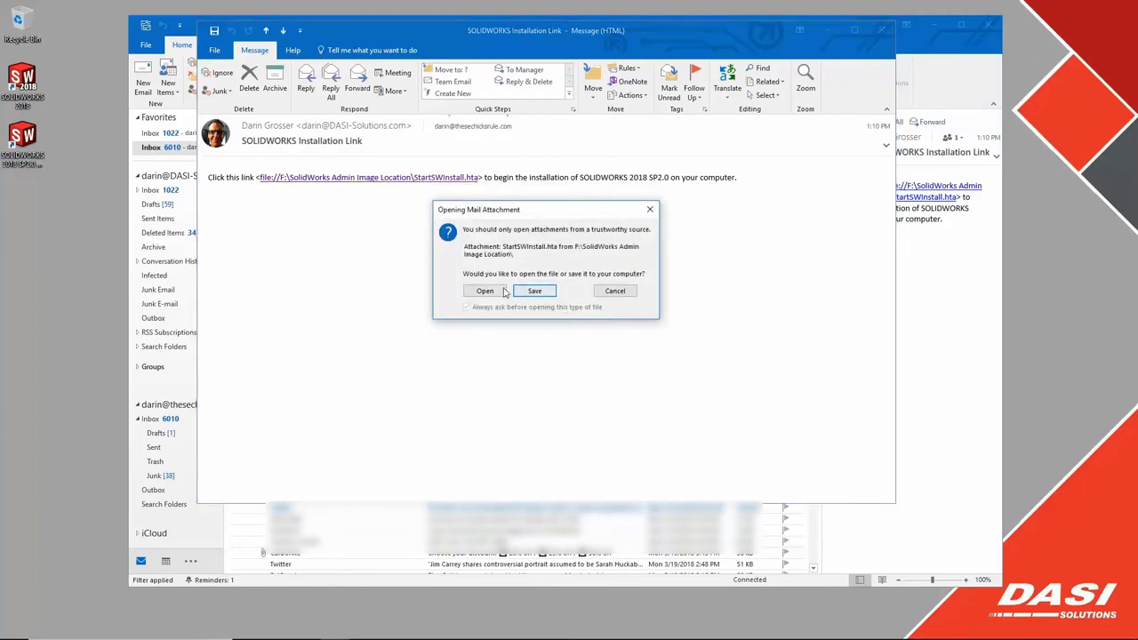
click(484, 291)
click(605, 405)
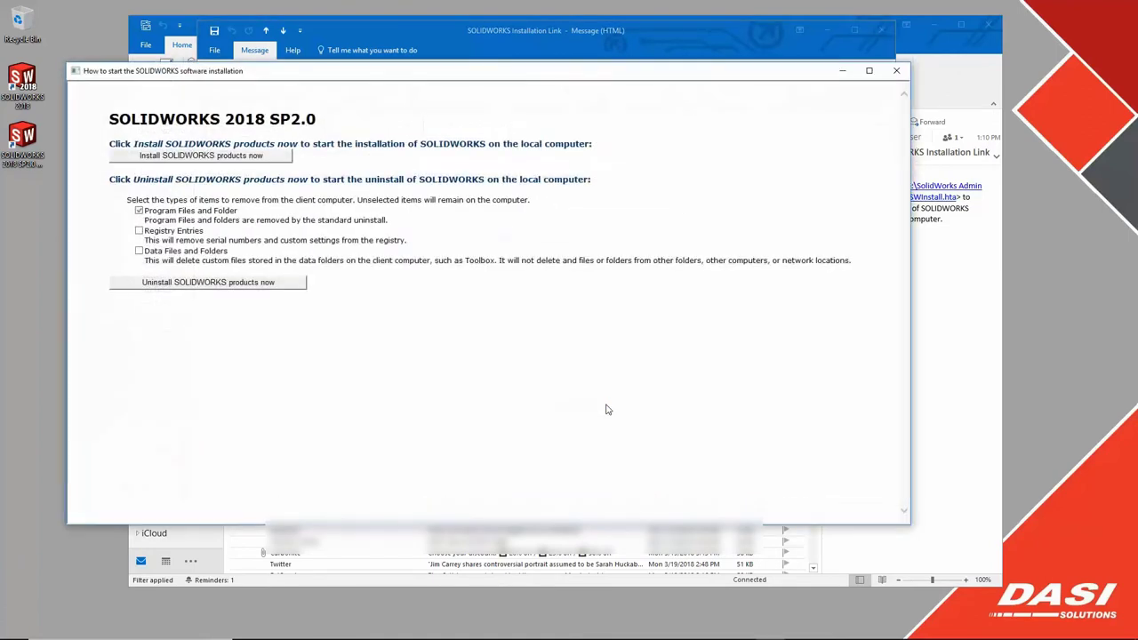
click(188, 158)
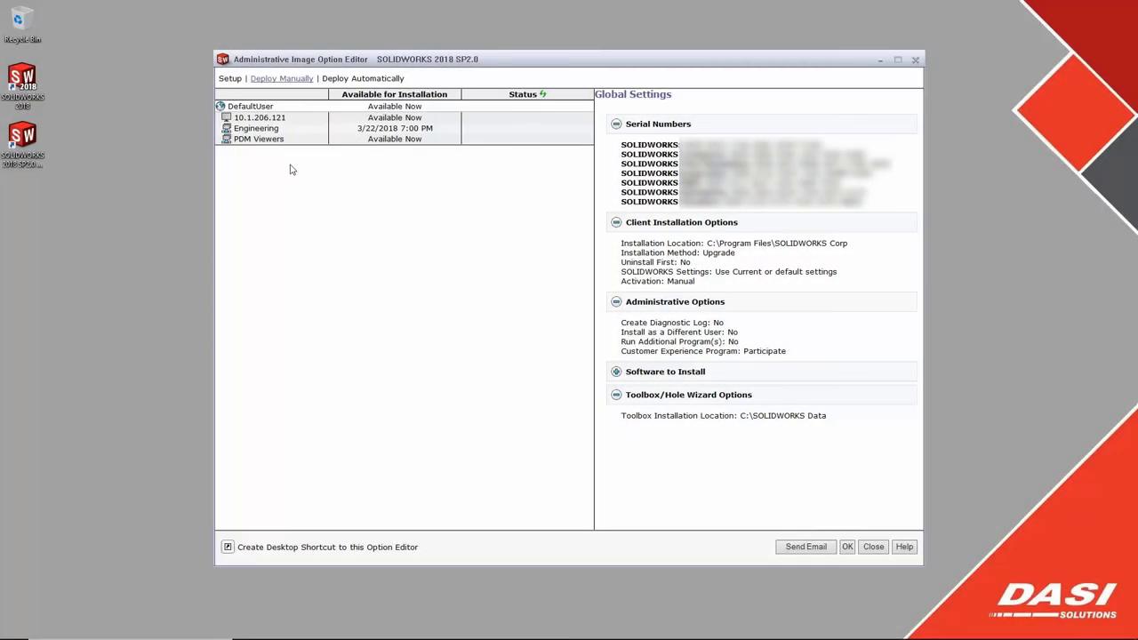
- Add machines Designer1 and Designer2 to the image, then go to automatic deployment
click(226, 79)
click(246, 100)
text(Designer1)
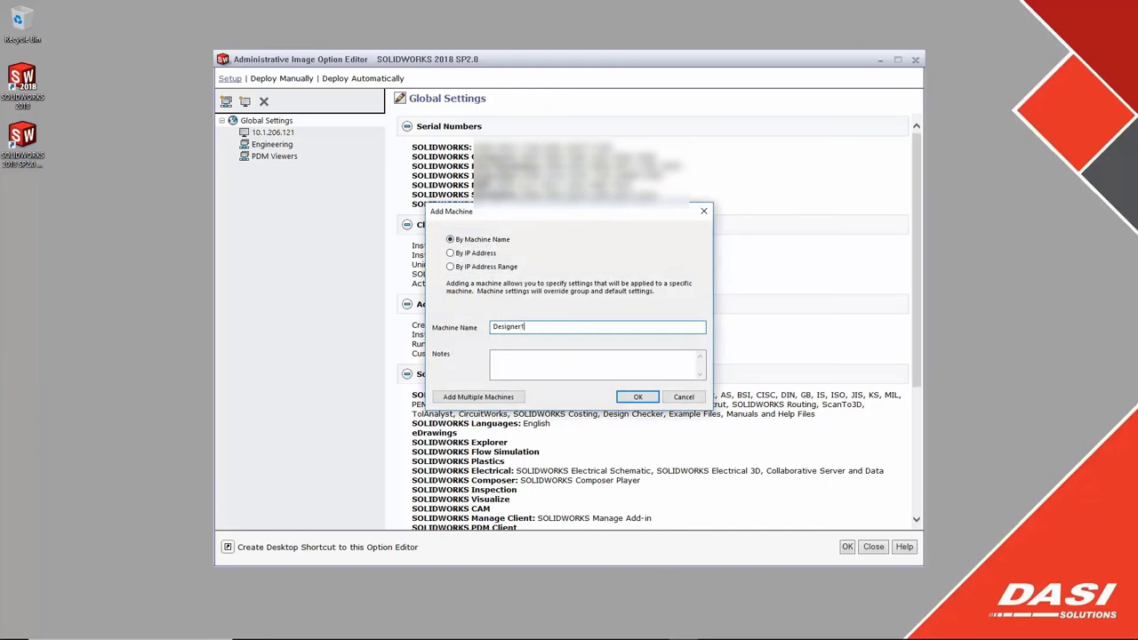
key(Return)
click(246, 101)
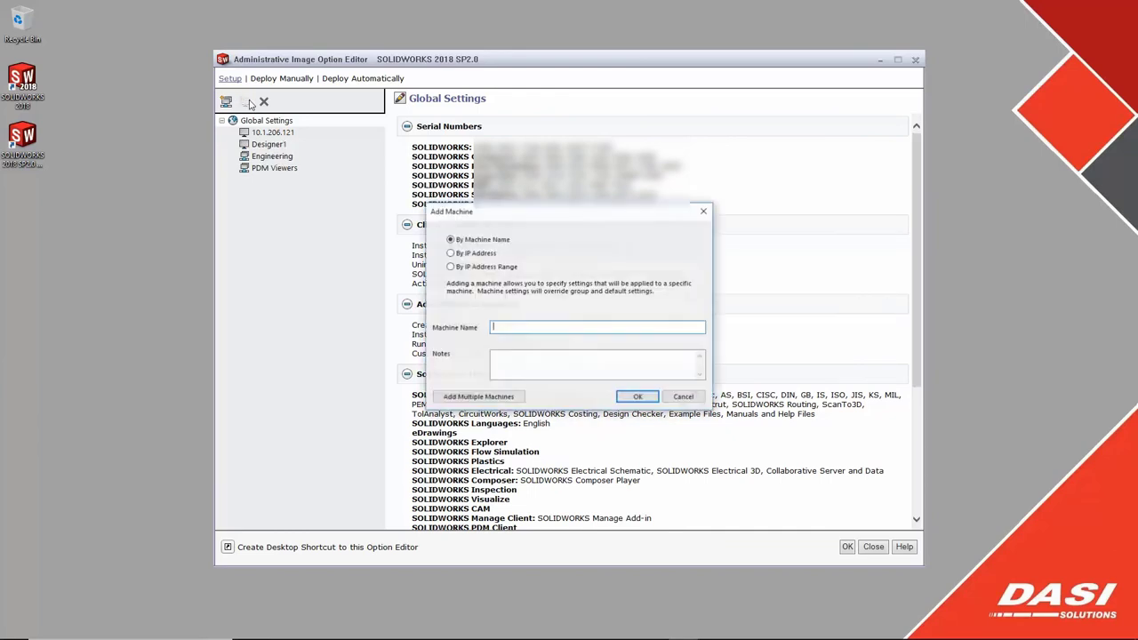
text(Designer2)
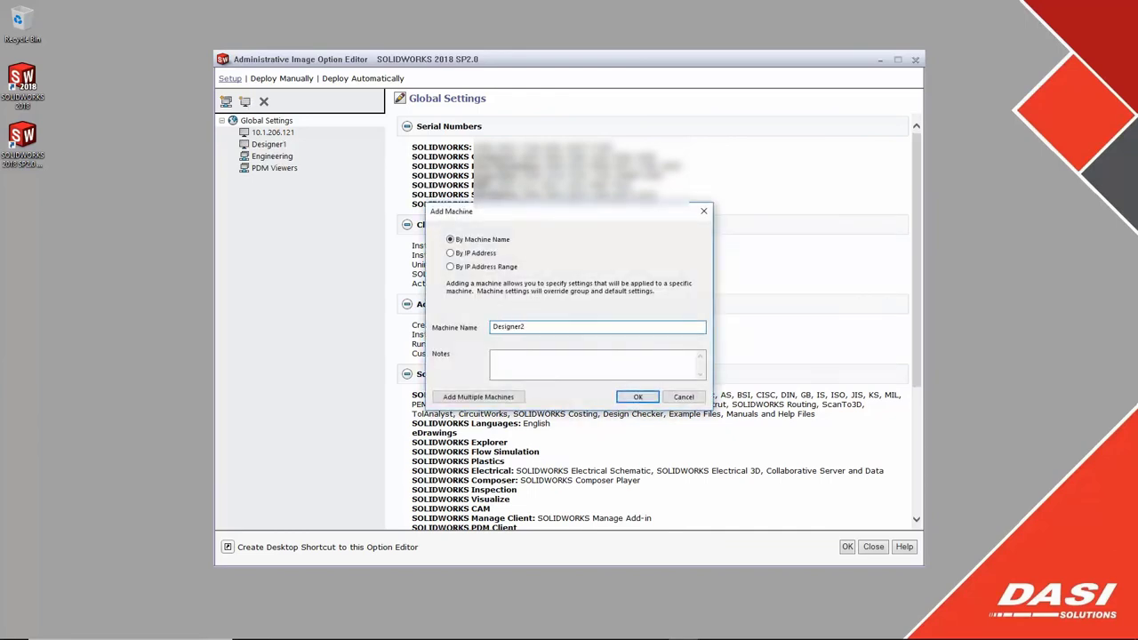
key(Return)
click(364, 79)
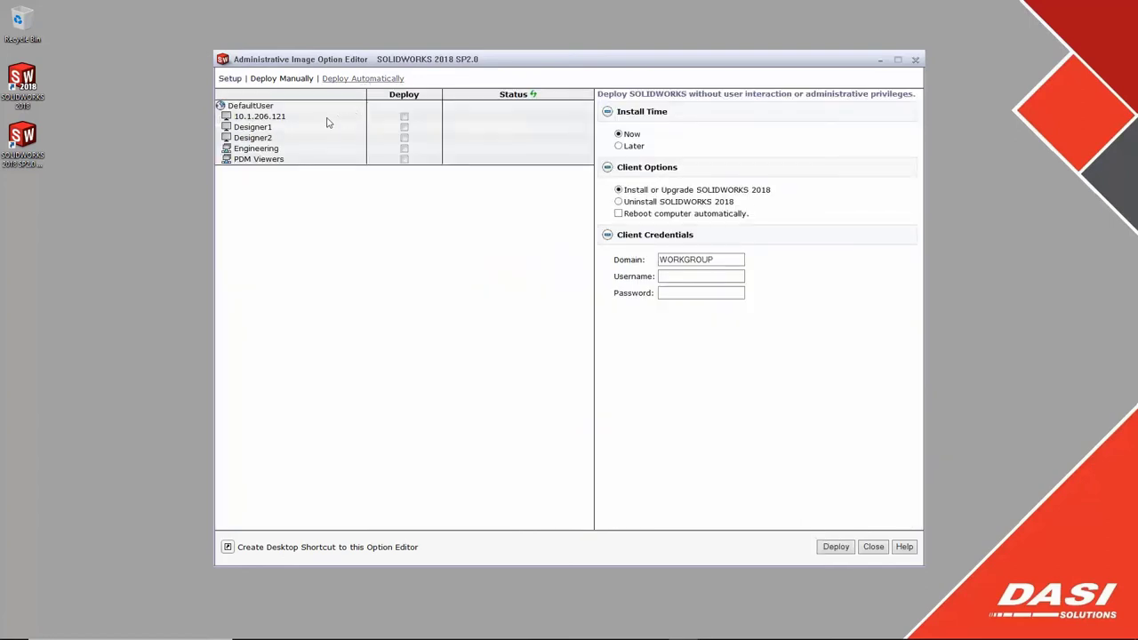
- Mark 10.1.206.121, Designer1 and Designer2 for deployment and enter the admin username and password
click(405, 116)
click(405, 129)
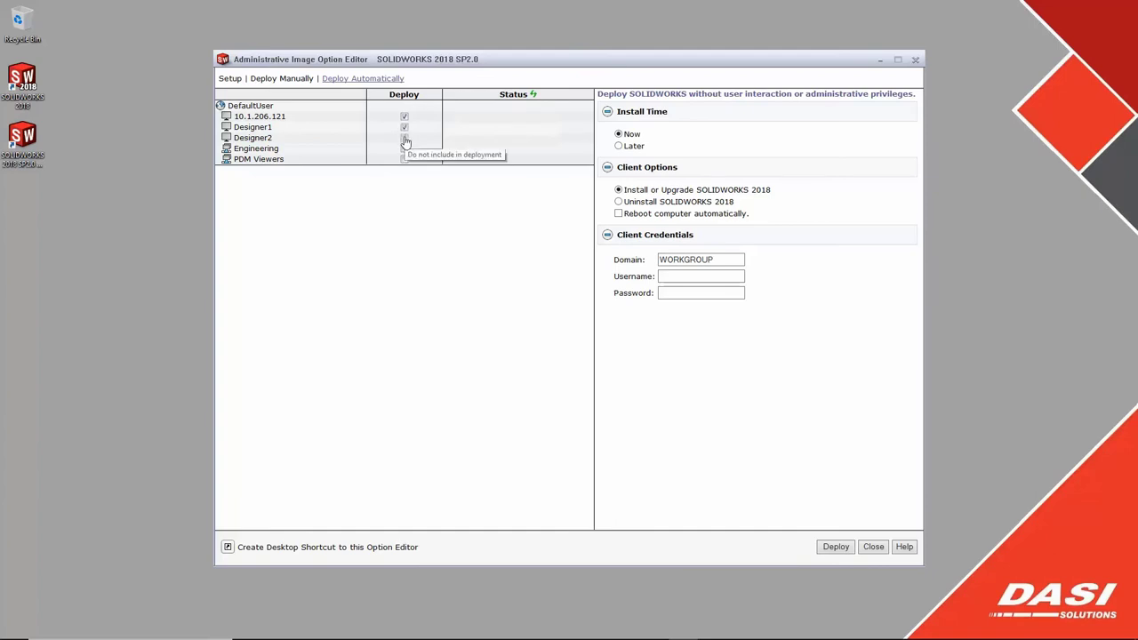
click(405, 139)
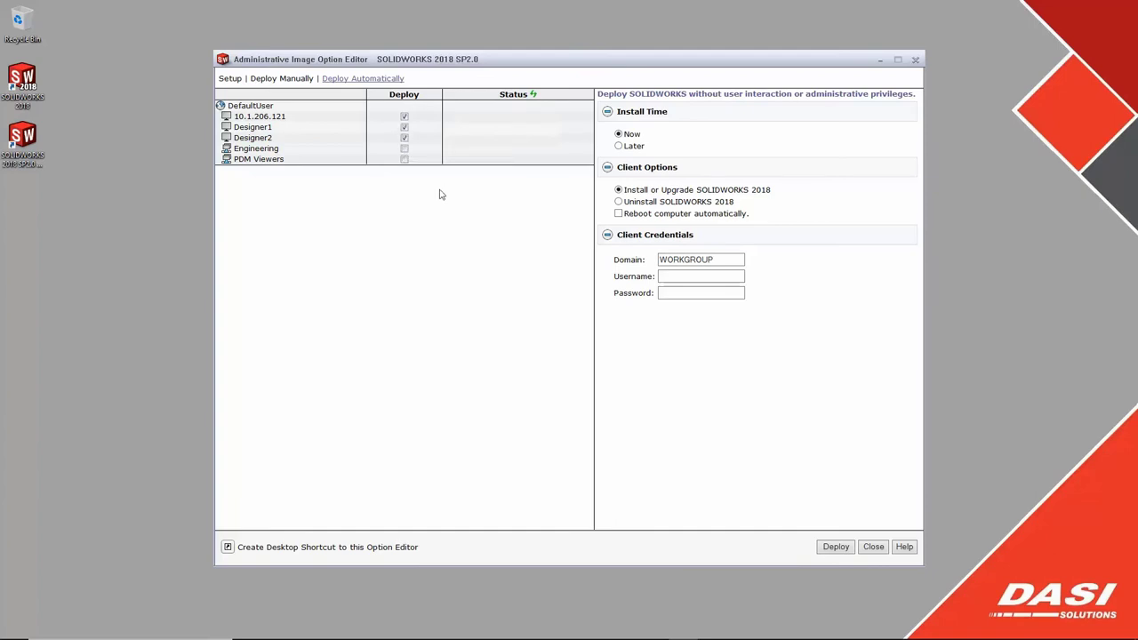
click(673, 276)
text(Darin)
click(724, 294)
text(•••••)
- Push the installation to the selected machines and accept the image network path
click(836, 547)
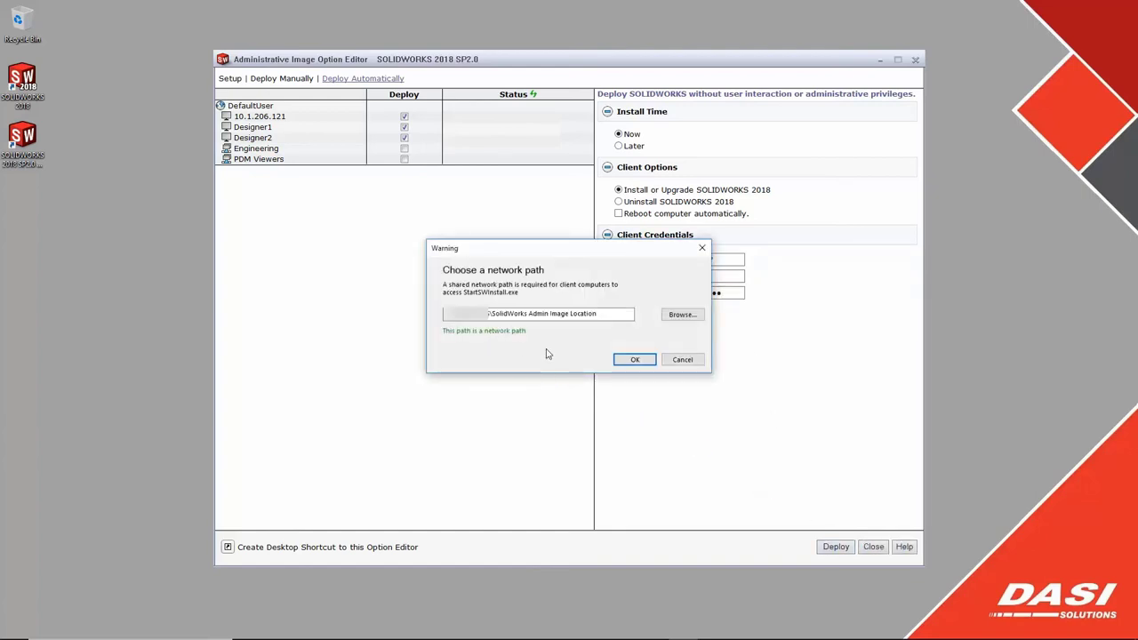
click(633, 359)
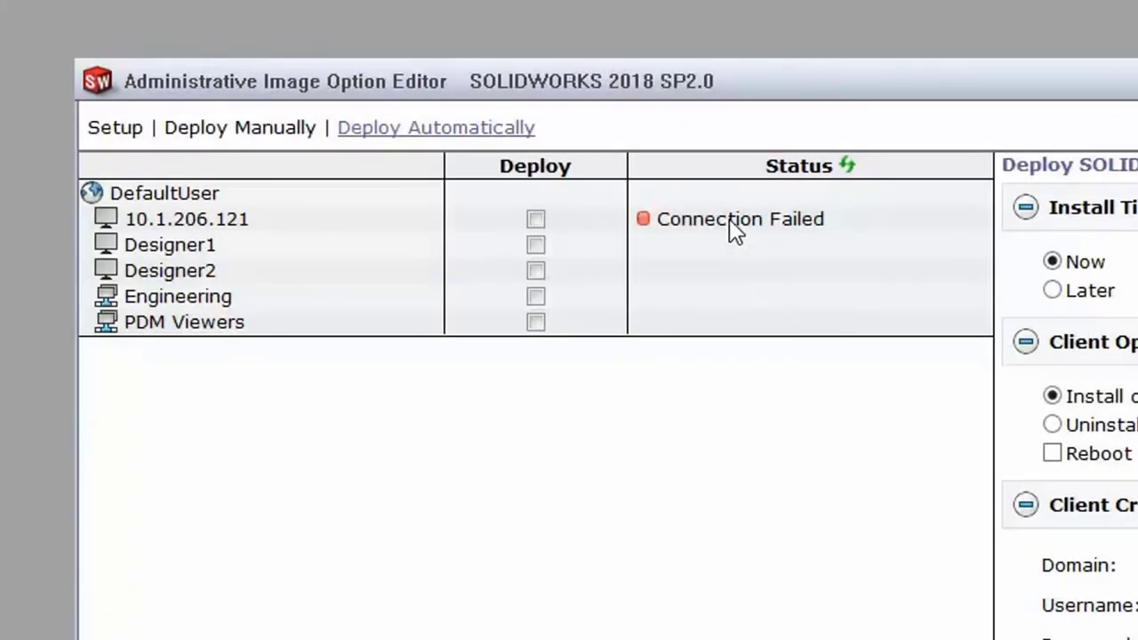
mouse_move(733, 229)
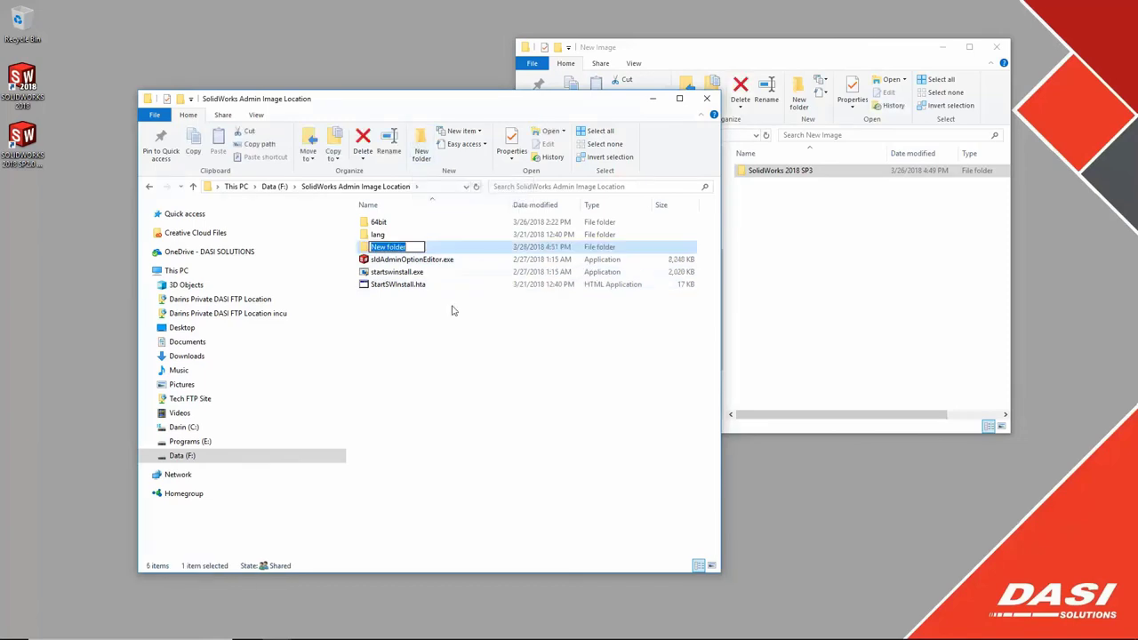
- Move the five old image items into the old folder and drag the SolidWorks 2018 SP3 files in
drag(353, 218, 383, 289)
ctrl+click(378, 246)
drag(378, 234, 378, 249)
click(414, 293)
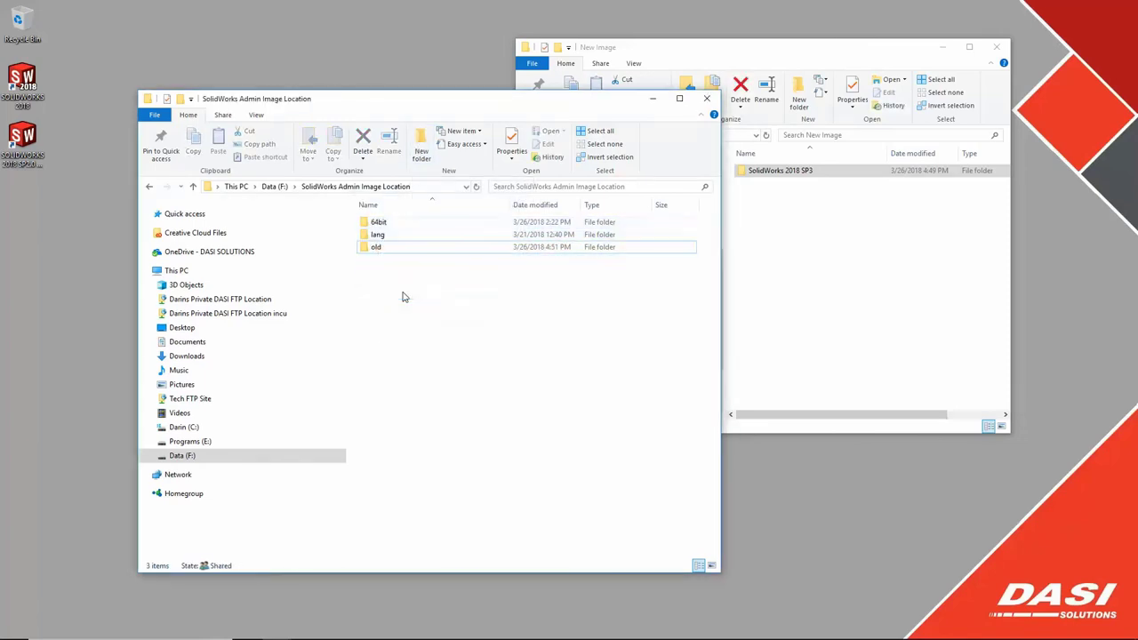
double_click(772, 175)
drag(793, 242, 402, 322)
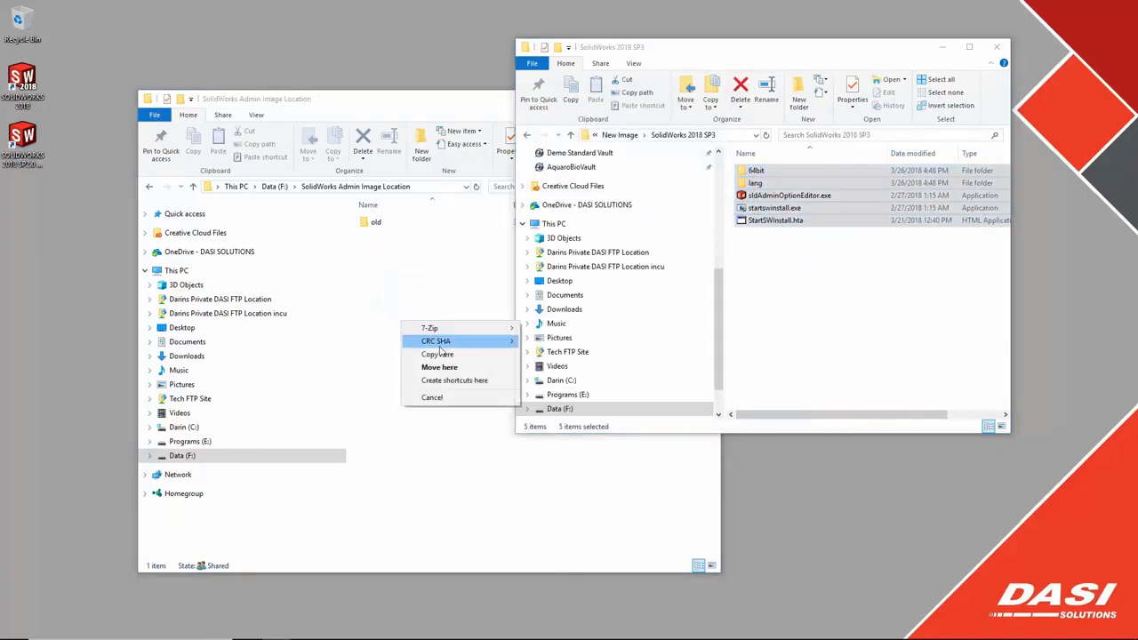